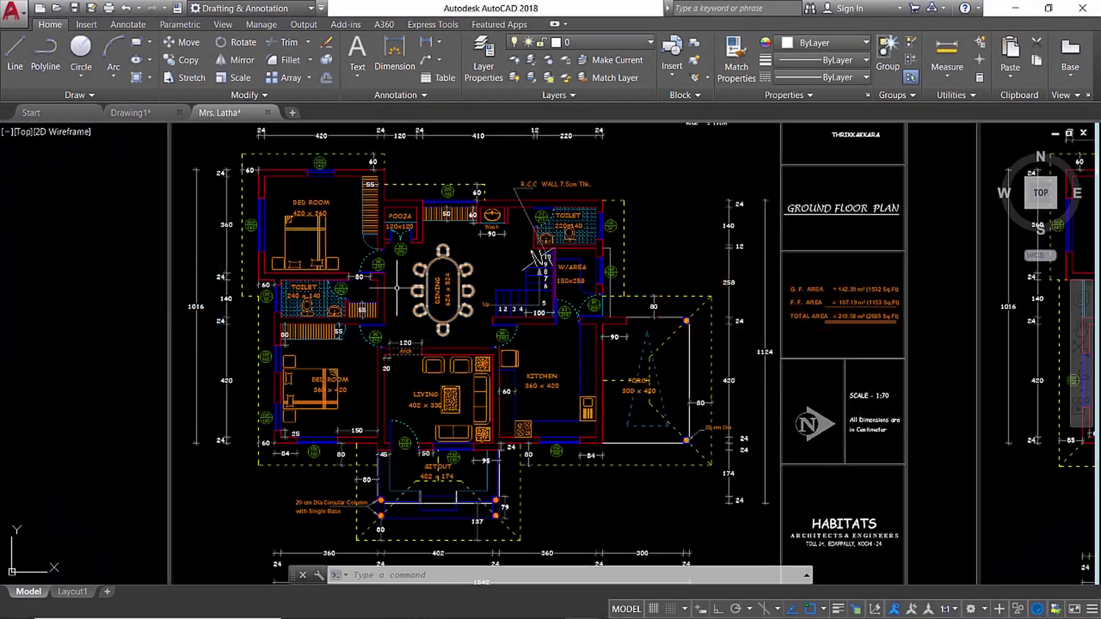
pyautogui.scroll(5, 454, 277)
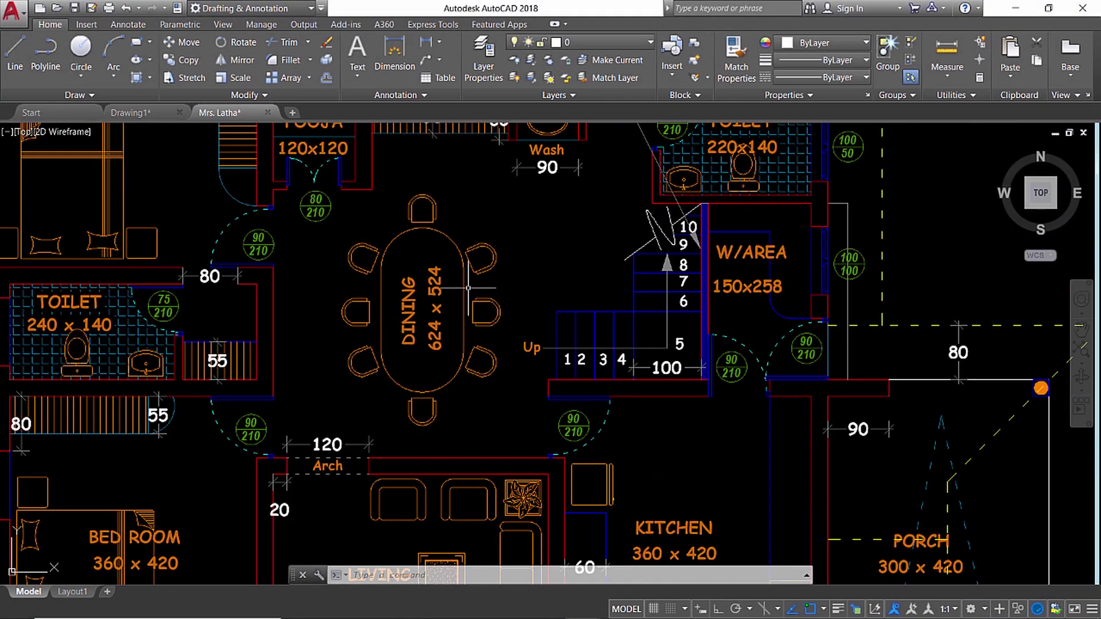
pyautogui.scroll(-5, 469, 287)
pyautogui.scroll(5, 482, 301)
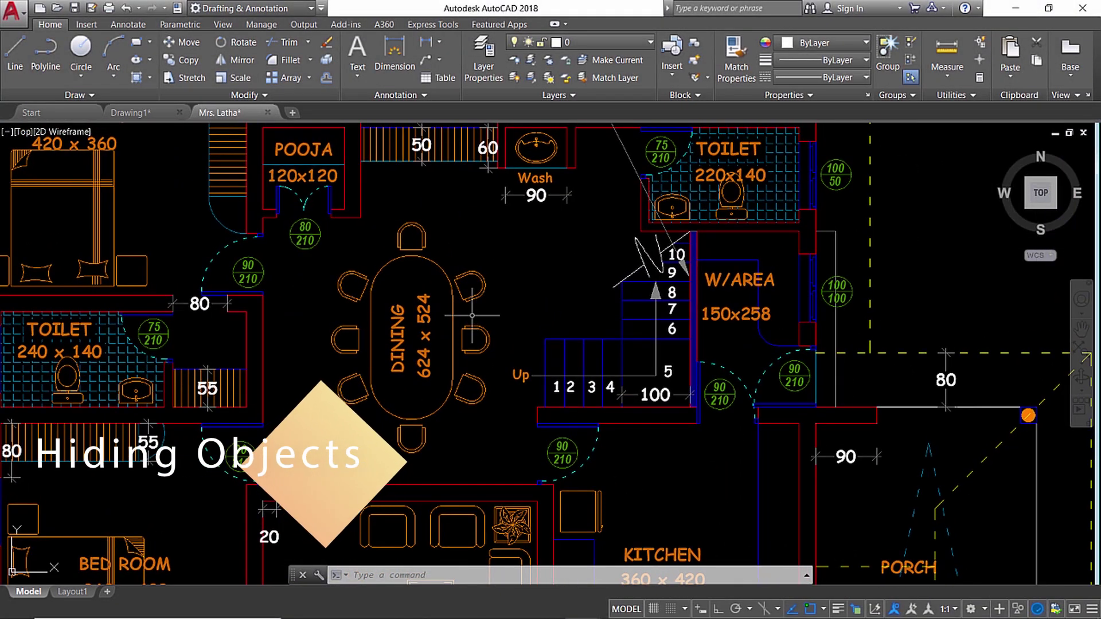
pyautogui.scroll(-6, 472, 315)
pyautogui.scroll(2, 401, 316)
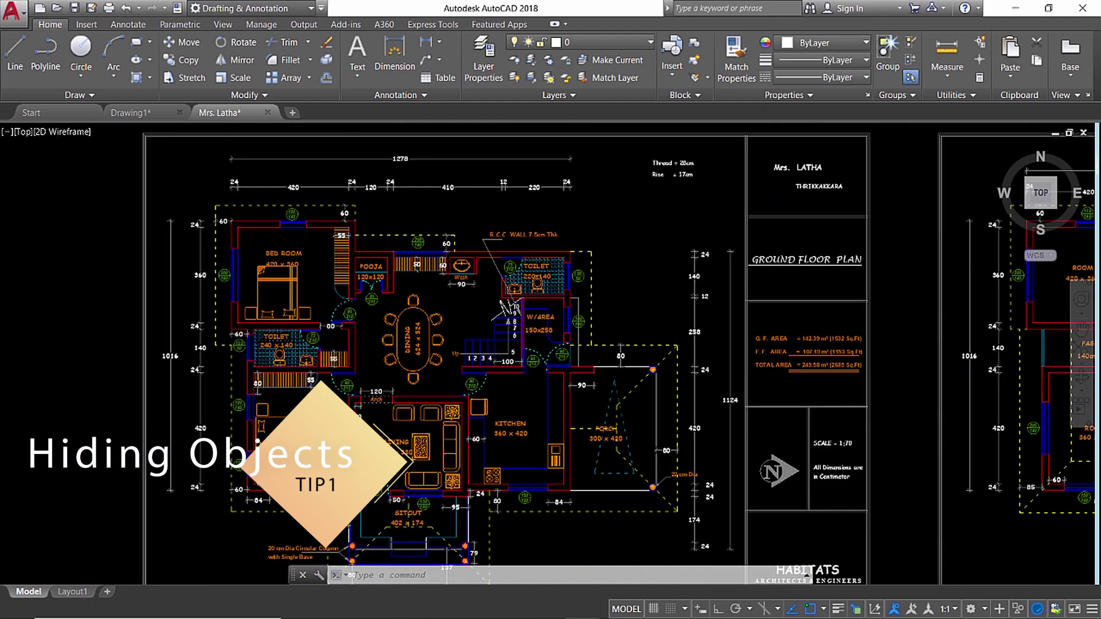
# Select the dining table set together with its DINING 624 x 524 label and hide these objects.
pyautogui.scroll(1, 436, 344)
pyautogui.scroll(3, 410, 301)
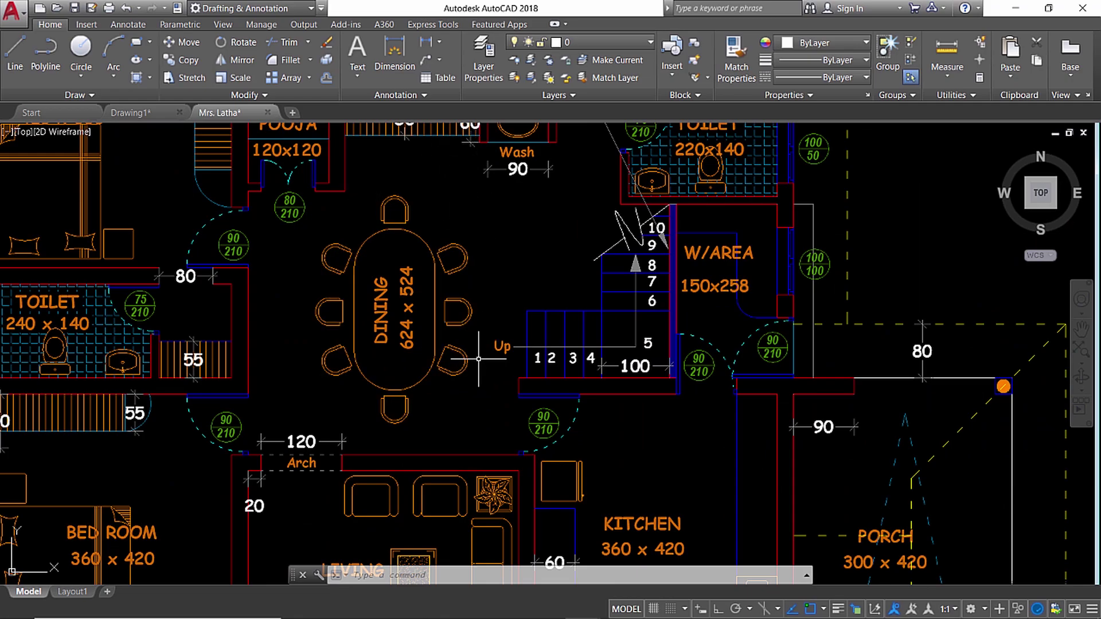
pyautogui.click(313, 195)
pyautogui.click(508, 455)
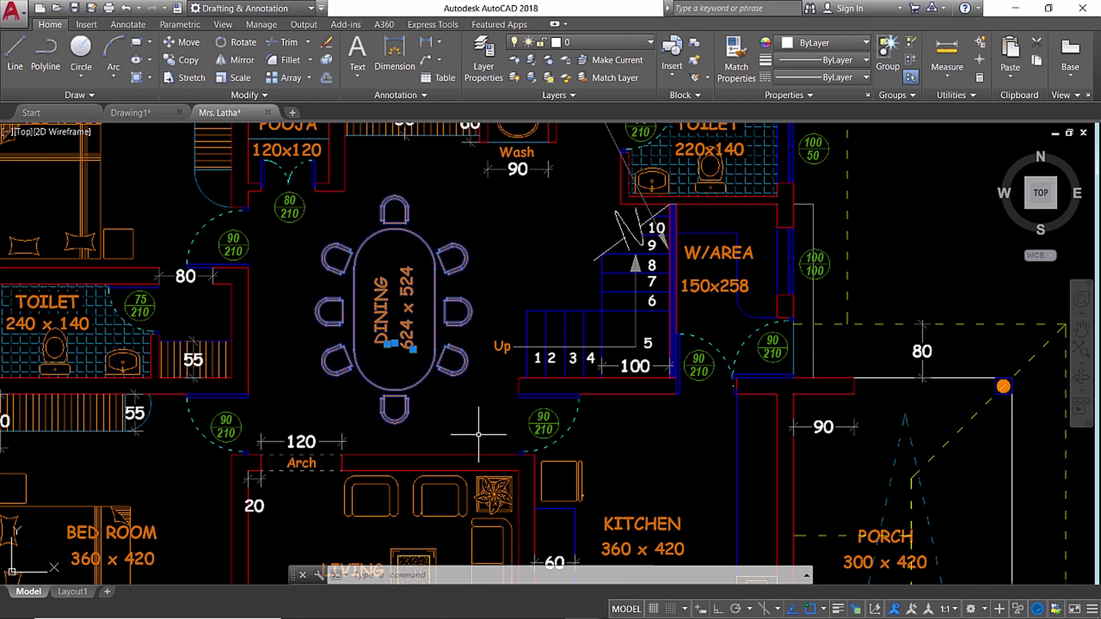
pyautogui.rightClick(411, 272)
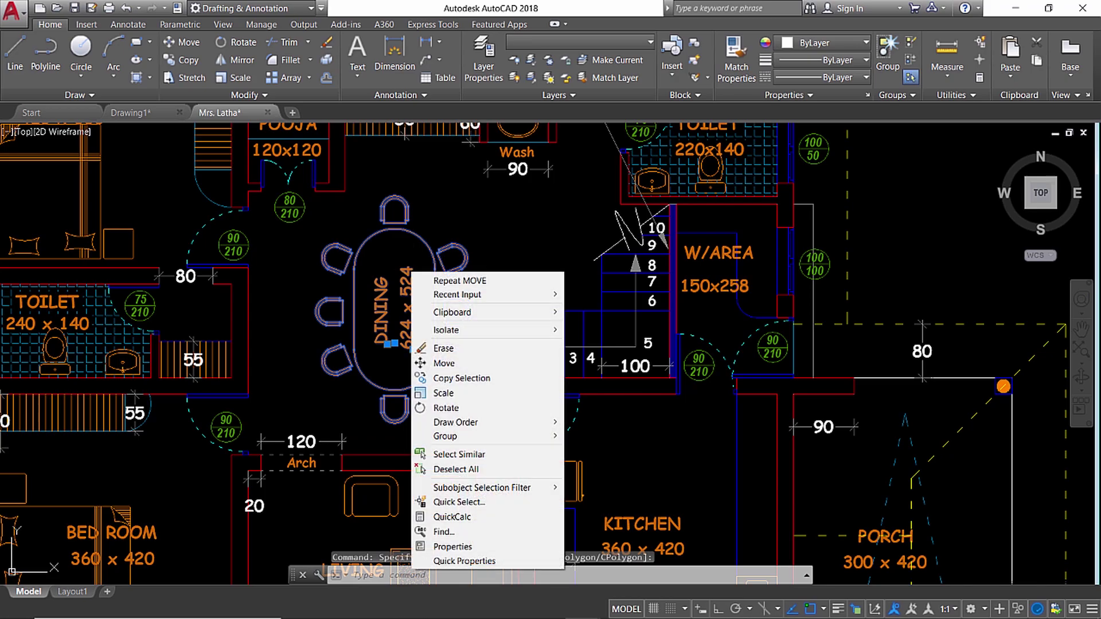
pyautogui.moveTo(465, 331)
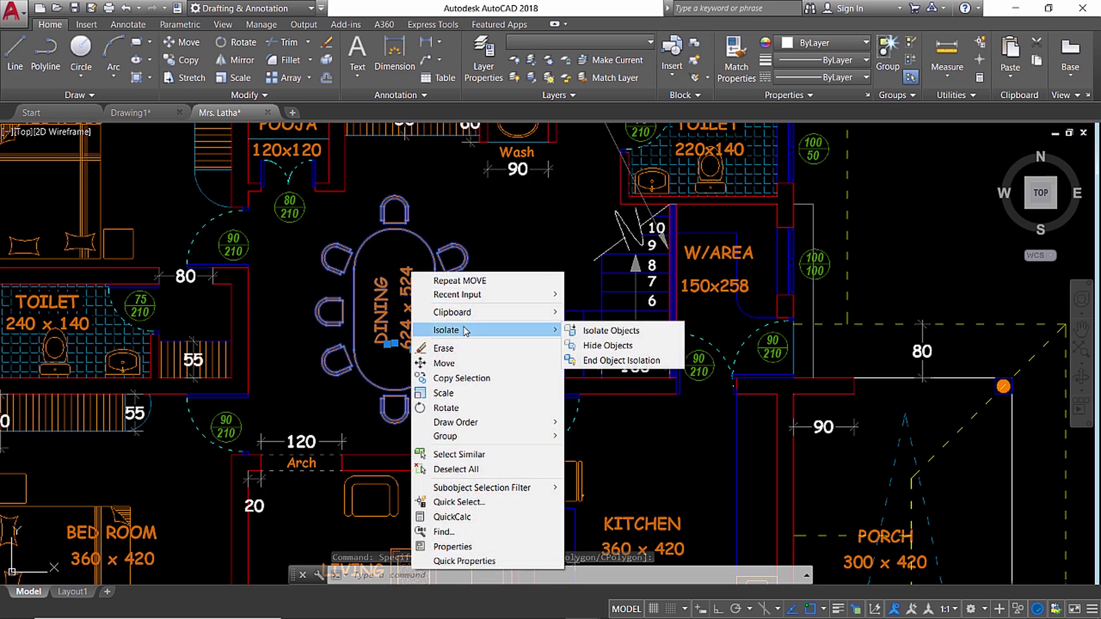
pyautogui.click(608, 346)
pyautogui.scroll(-5, 406, 286)
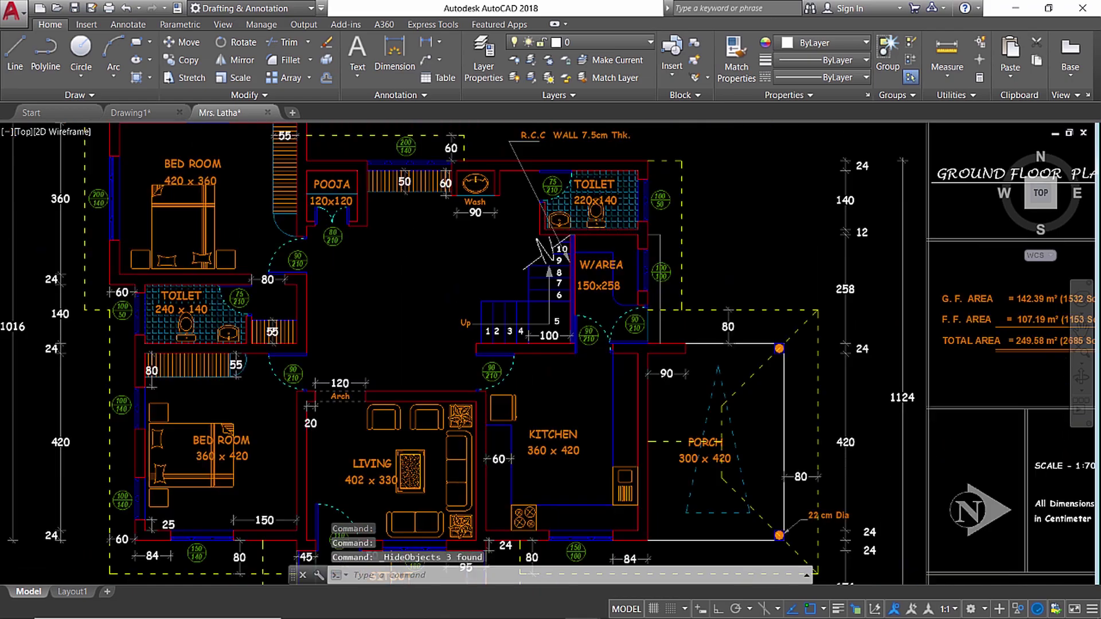
# End the object isolation to bring back the hidden dining table set and its label.
pyautogui.scroll(2, 407, 287)
pyautogui.scroll(-2, 407, 286)
pyautogui.scroll(2, 407, 287)
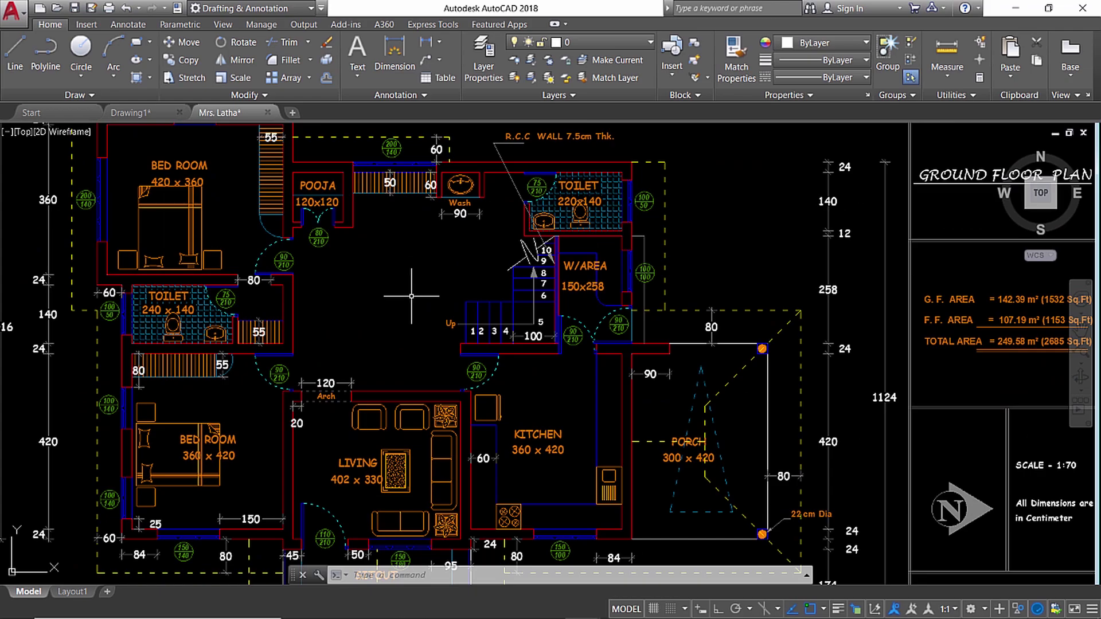
pyautogui.rightClick(400, 233)
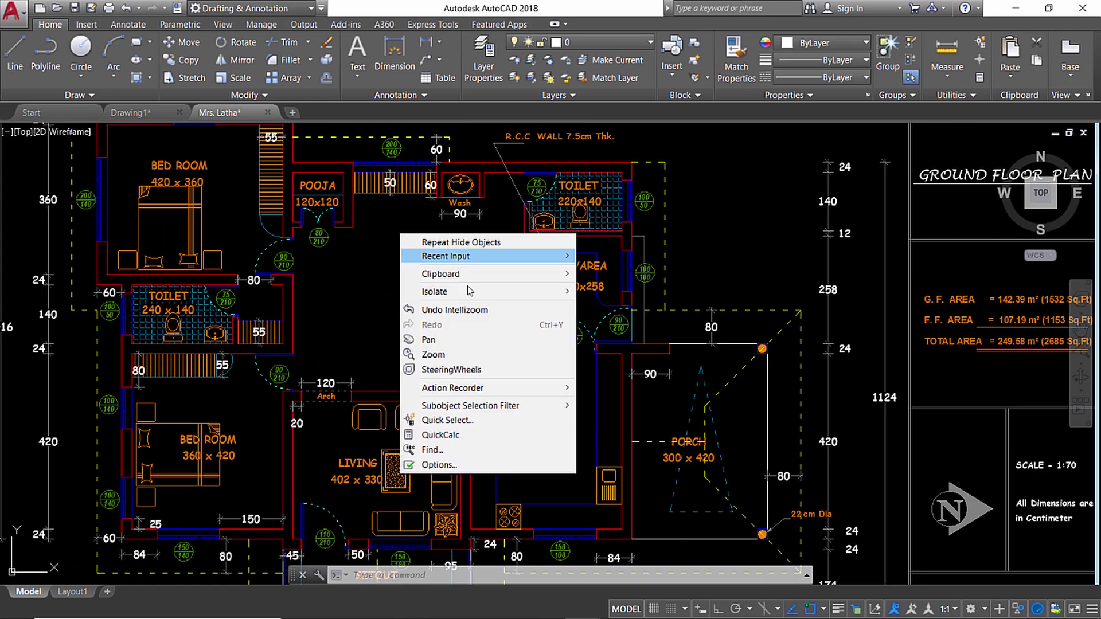
pyautogui.moveTo(469, 294)
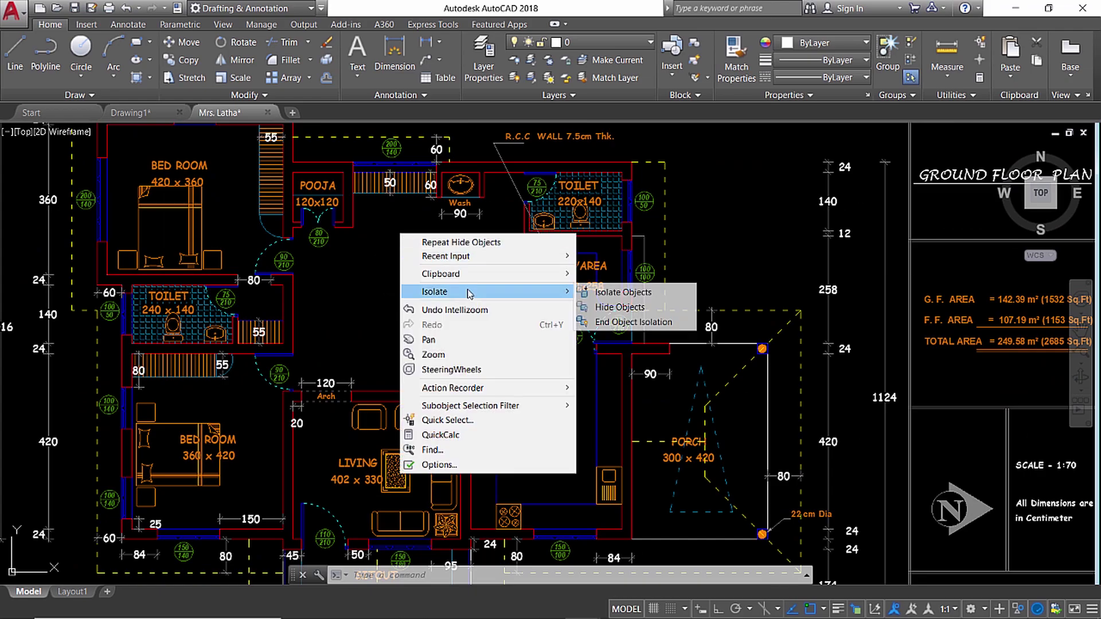
pyautogui.click(628, 323)
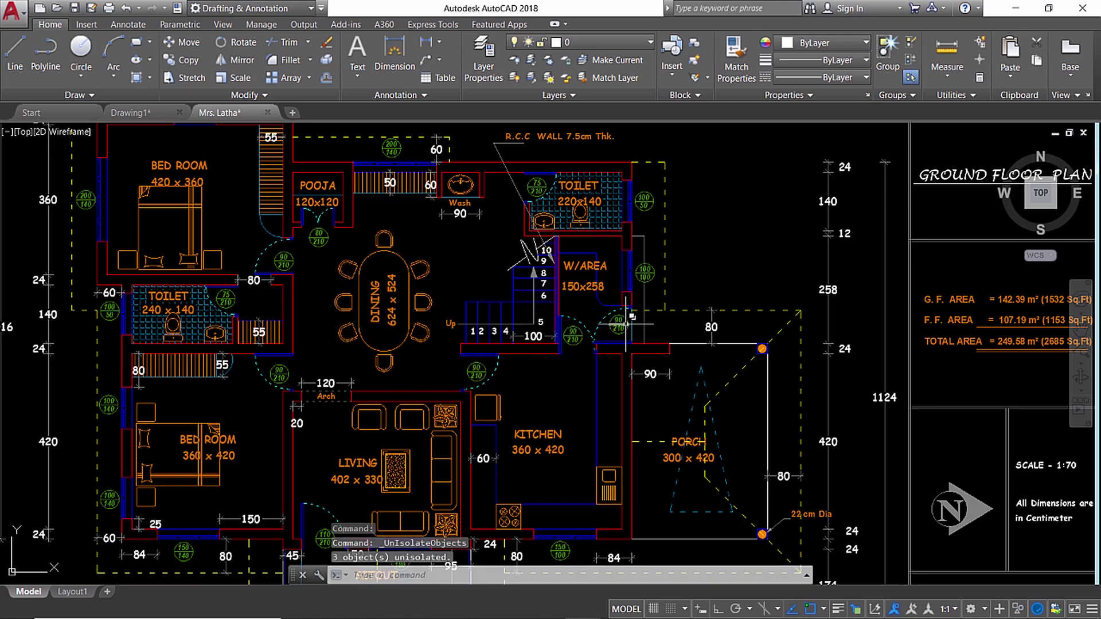
pyautogui.scroll(2, 398, 300)
pyautogui.scroll(-3, 391, 376)
pyautogui.scroll(5, 392, 375)
pyautogui.scroll(-2, 392, 375)
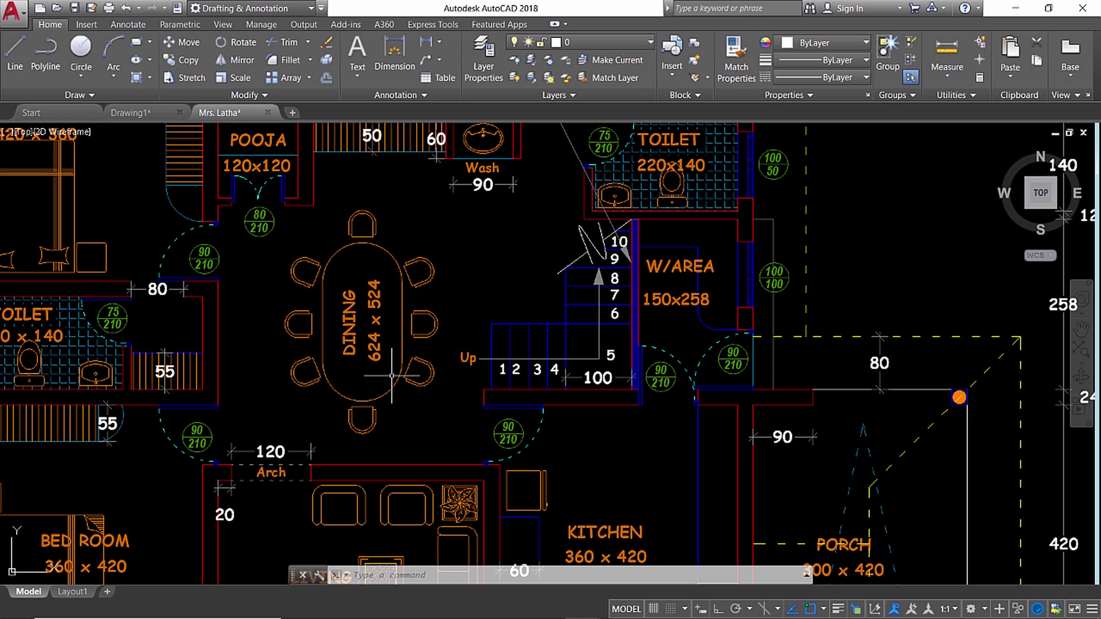
pyautogui.scroll(-3, 392, 373)
pyautogui.scroll(3, 392, 374)
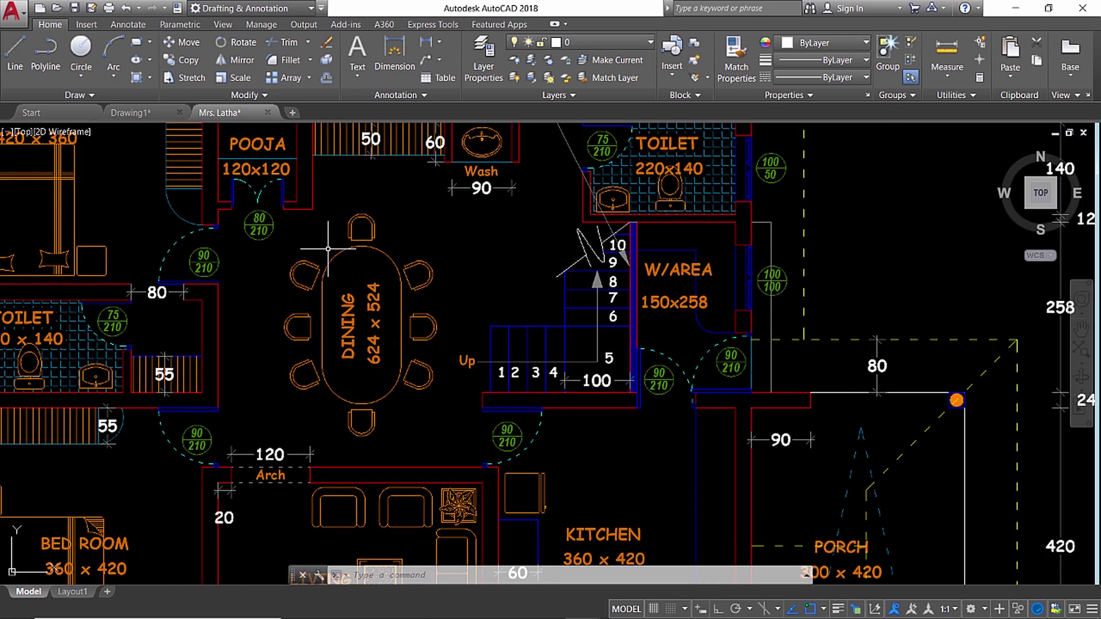
pyautogui.scroll(-3, 367, 261)
pyautogui.scroll(3, 387, 264)
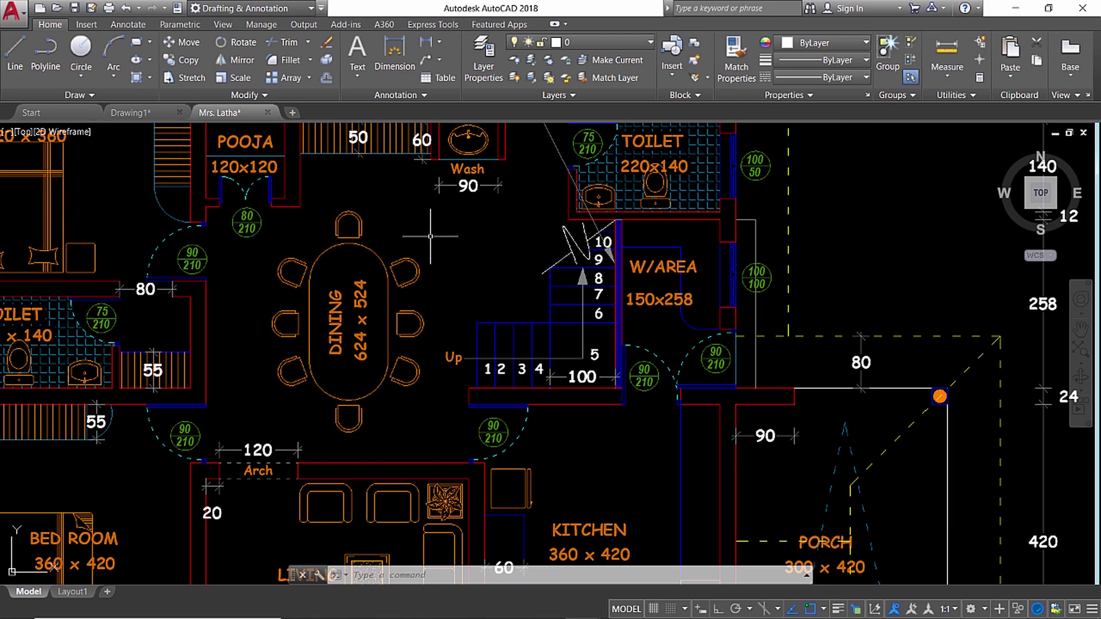
# Select the dining table set with its label and isolate these objects from the rest of the floor plan.
pyautogui.click(430, 235)
pyautogui.click(265, 423)
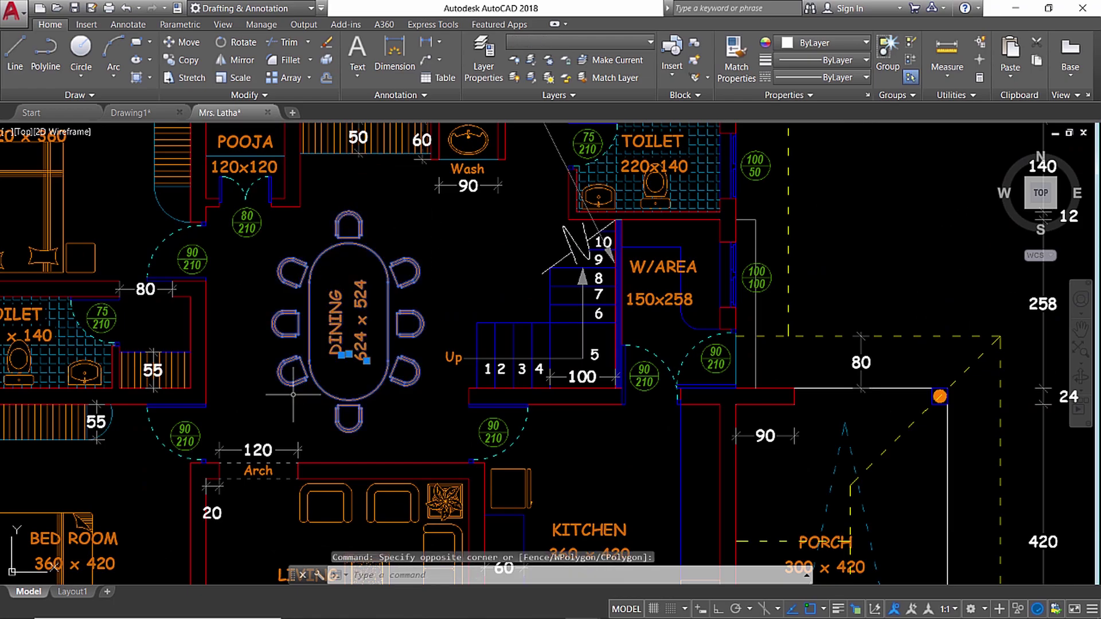
pyautogui.rightClick(372, 295)
pyautogui.moveTo(411, 354)
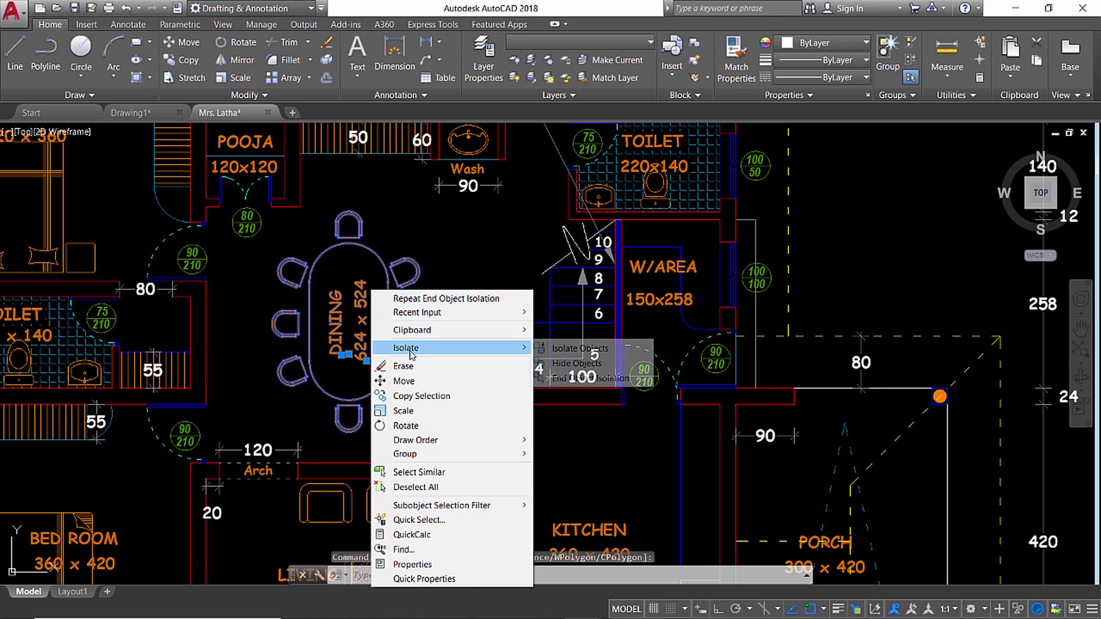
pyautogui.click(593, 348)
pyautogui.scroll(-8, 456, 319)
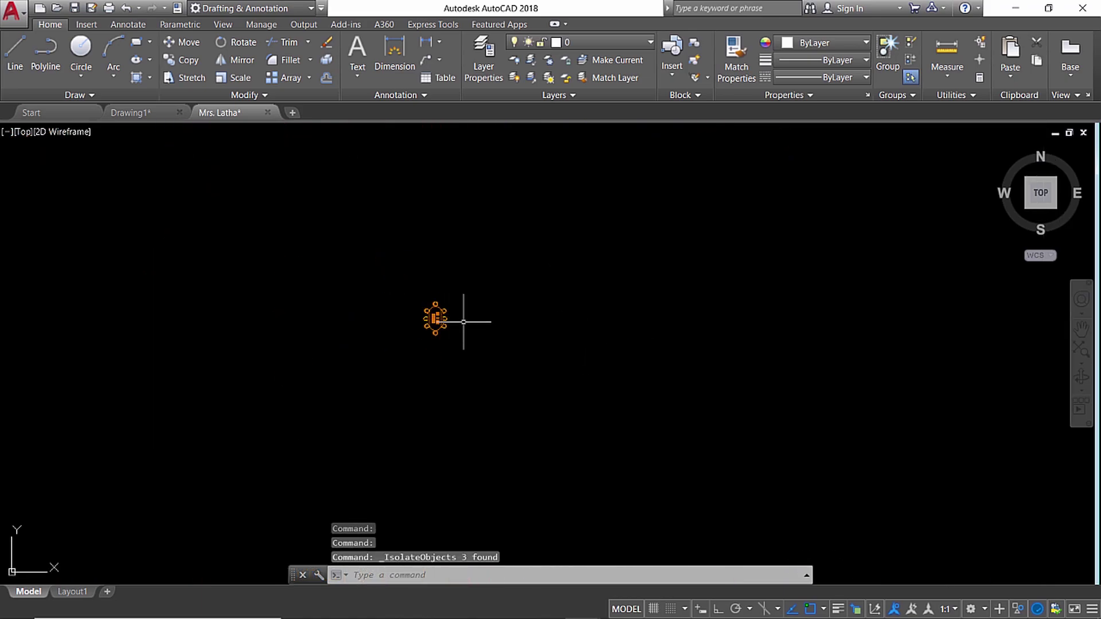
# End the object isolation to bring back the rest of the floor plan around the dining table.
pyautogui.scroll(7, 457, 320)
pyautogui.scroll(5, 394, 307)
pyautogui.scroll(-3, 430, 307)
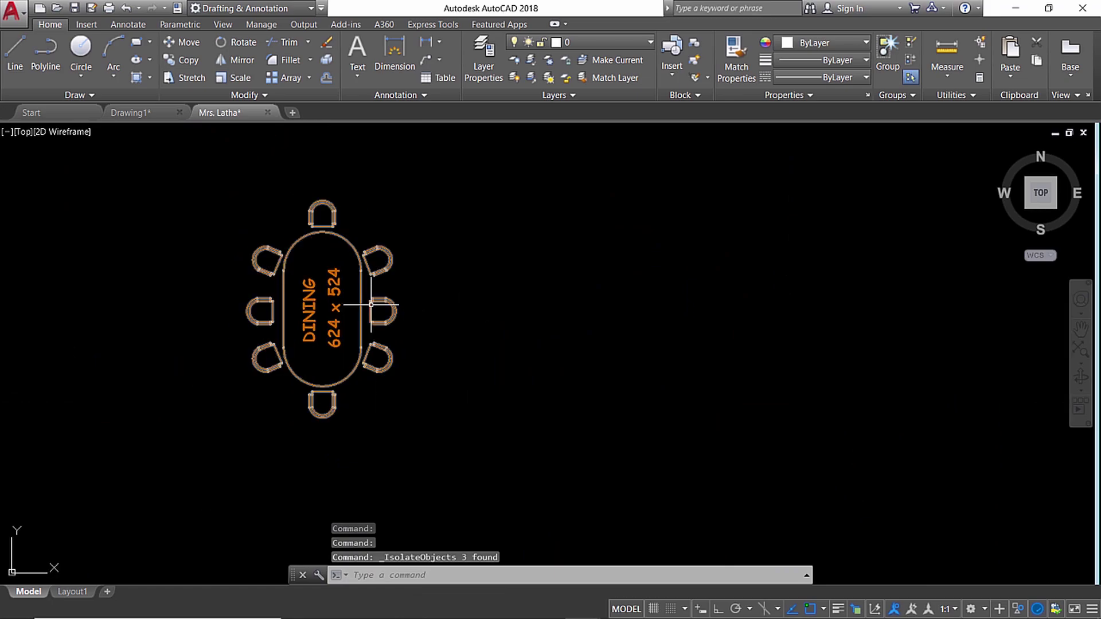
pyautogui.moveTo(369, 308); pyautogui.dragTo(397, 316, button='middle')
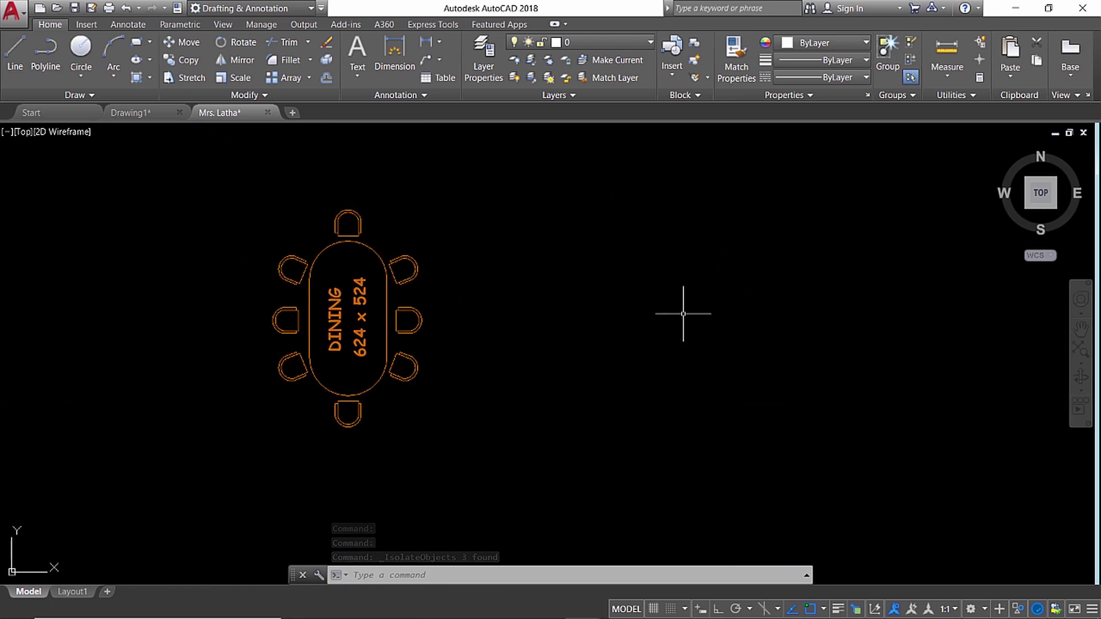
pyautogui.rightClick(441, 174)
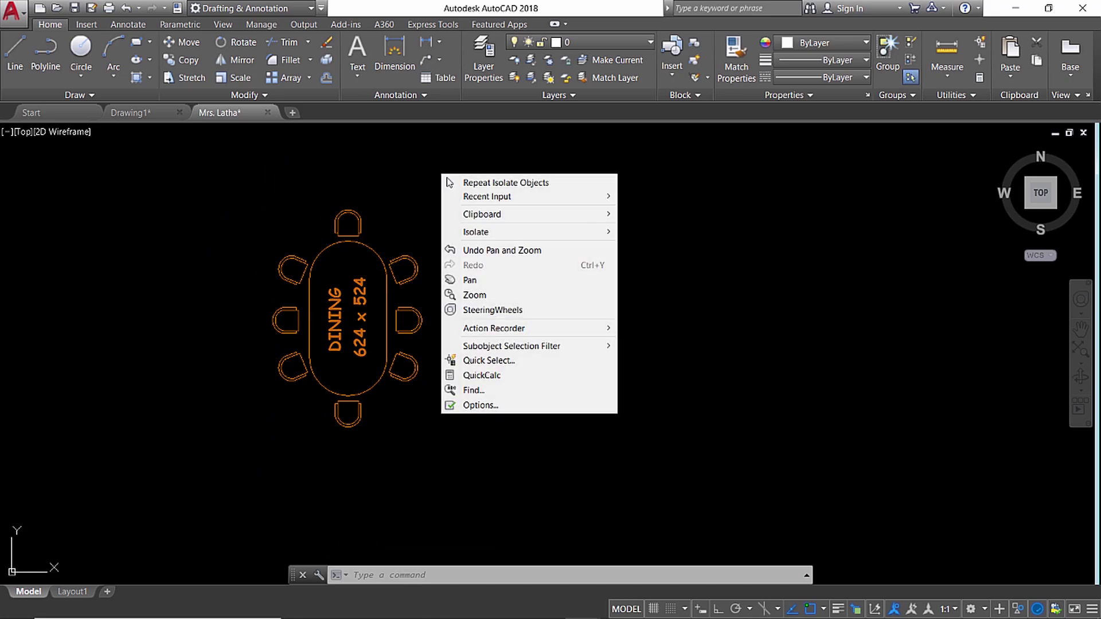
pyautogui.moveTo(507, 232)
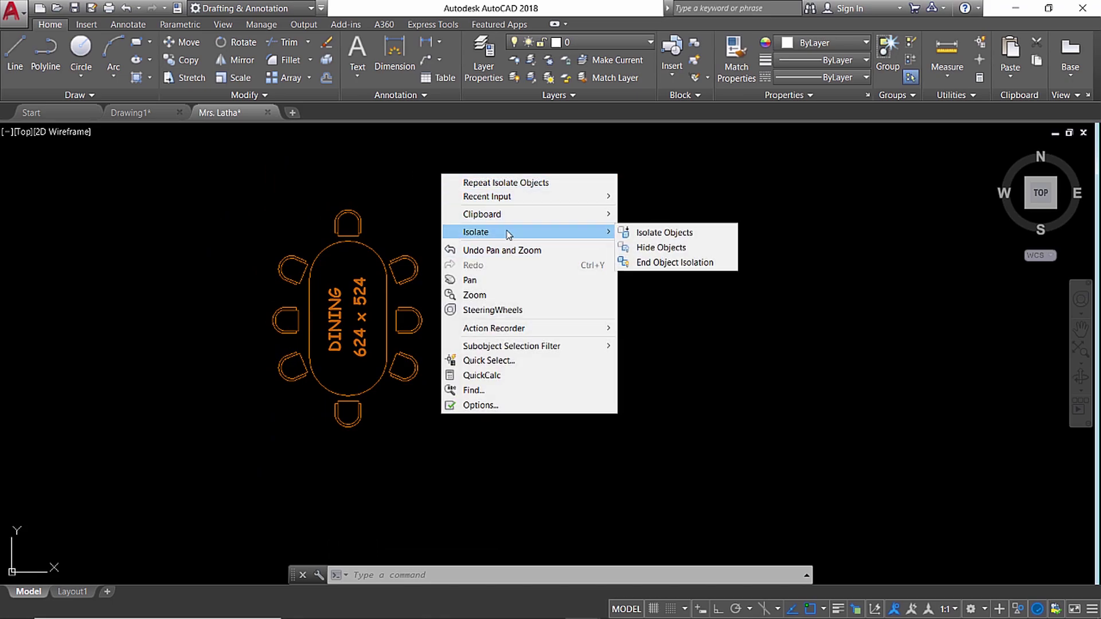
pyautogui.click(657, 263)
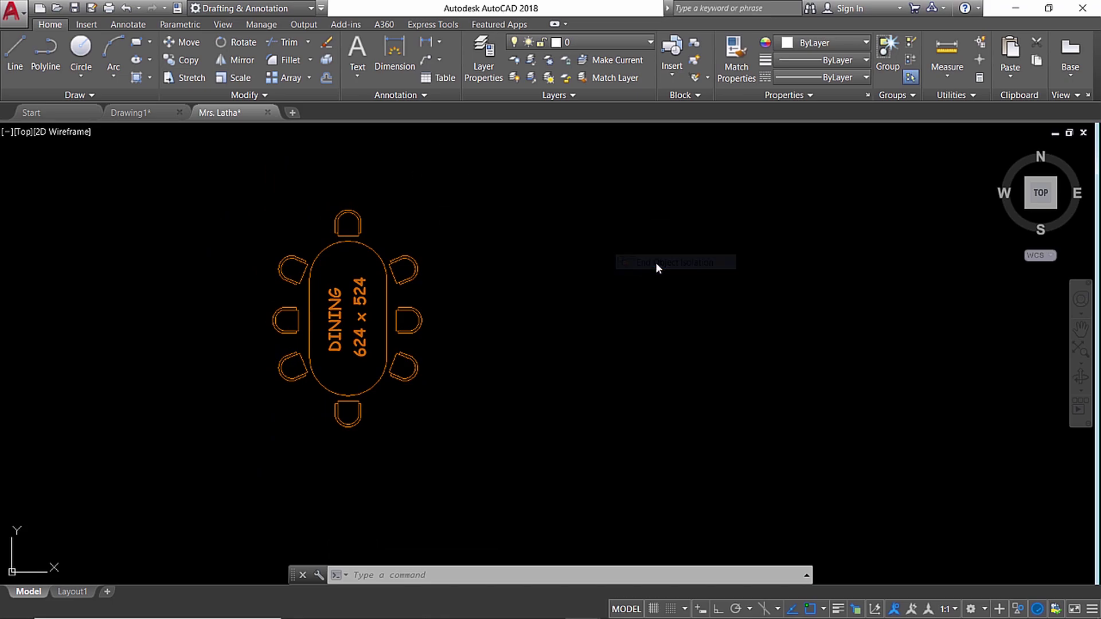
pyautogui.scroll(5, 471, 286)
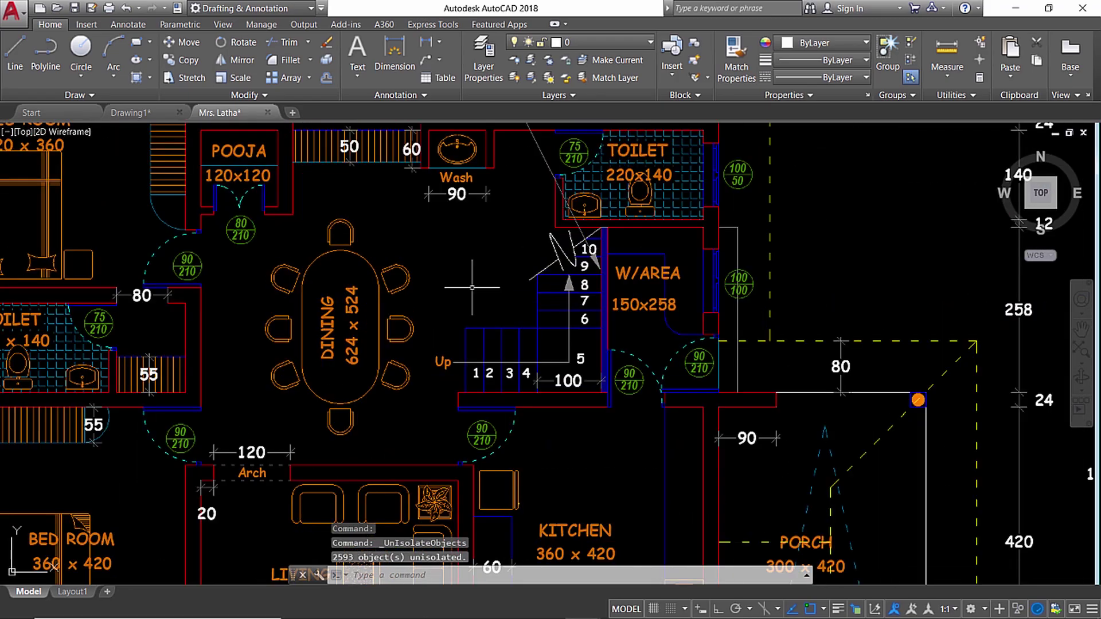
pyautogui.scroll(-6, 467, 276)
pyautogui.scroll(5, 502, 281)
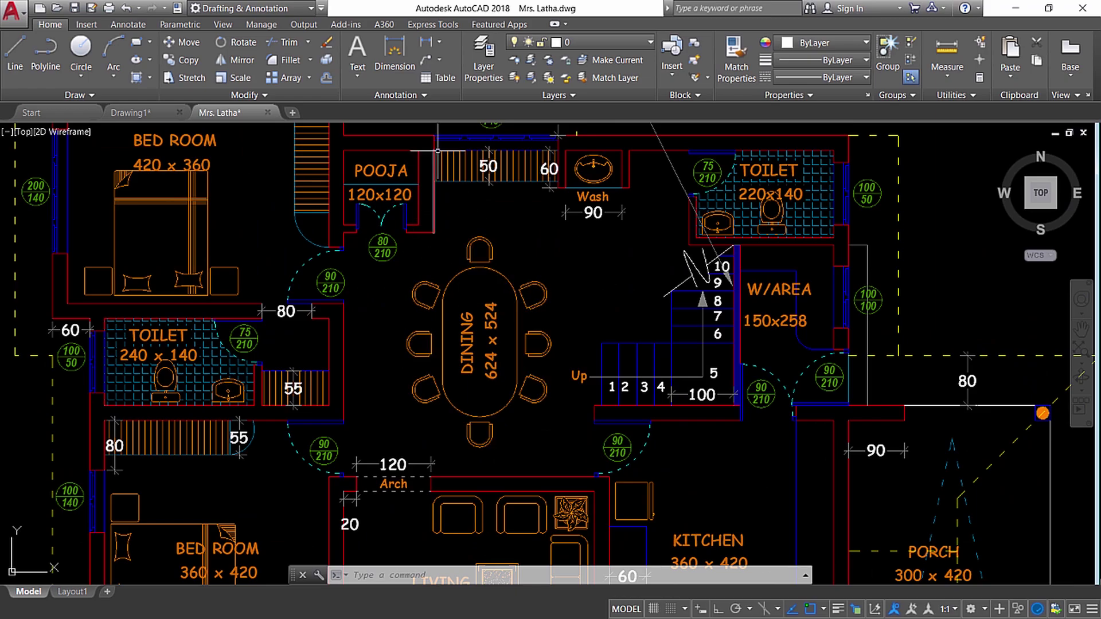
pyautogui.scroll(-5, 491, 269)
pyautogui.scroll(5, 491, 310)
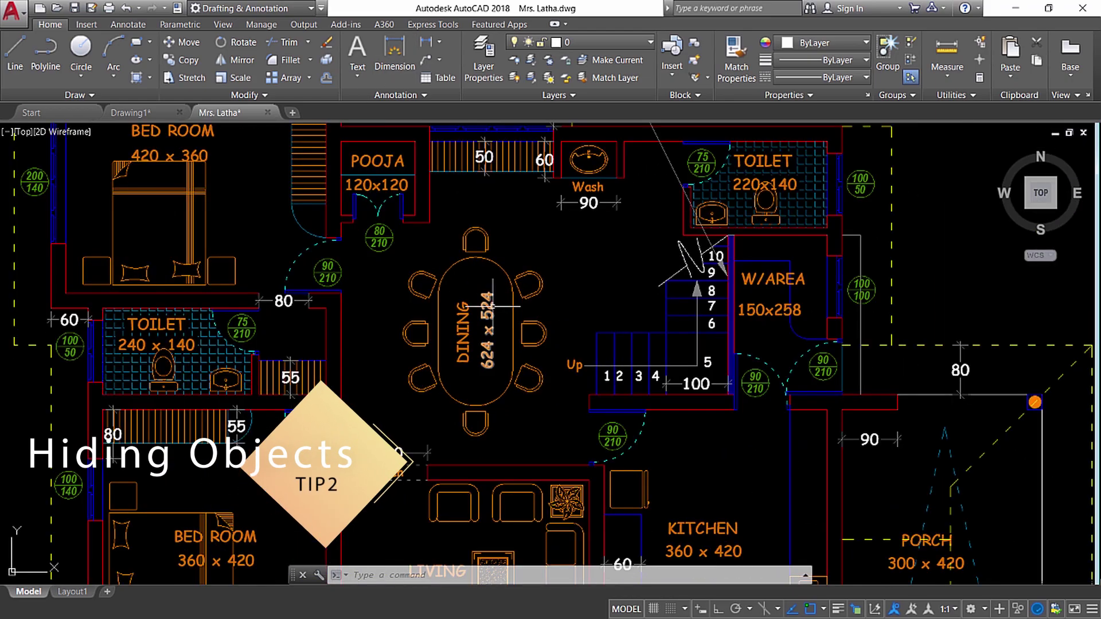
# Erase the dining table set, including its chairs and the DINING 624 x 524 label.
pyautogui.moveTo(491, 310); pyautogui.dragTo(448, 339, button='middle')
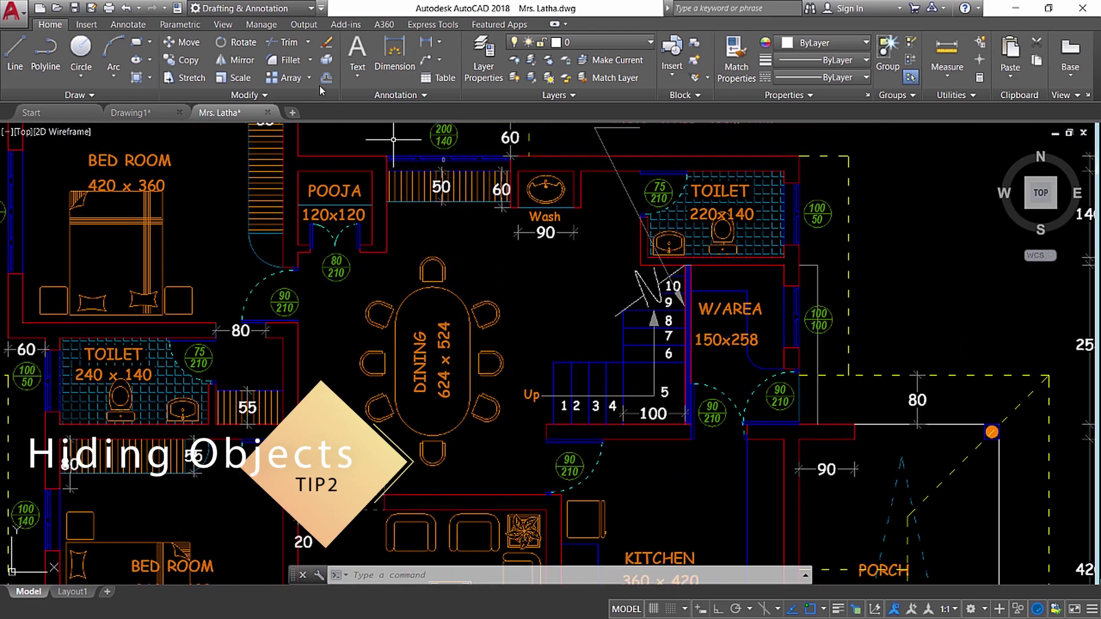
pyautogui.click(326, 41)
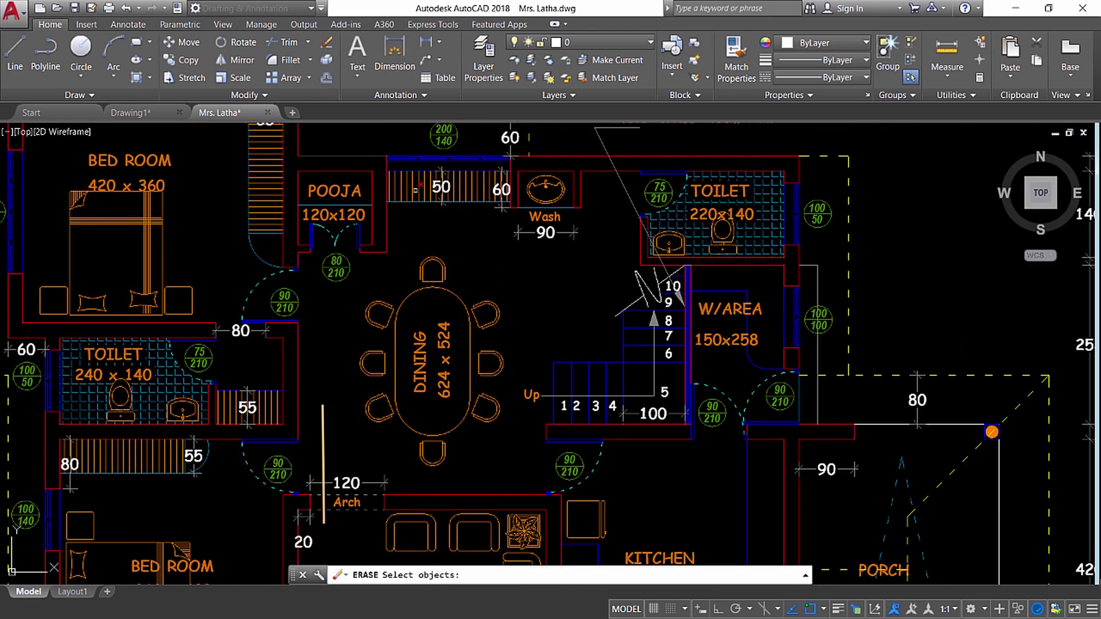
pyautogui.click(355, 258)
pyautogui.click(488, 362)
pyautogui.click(355, 258)
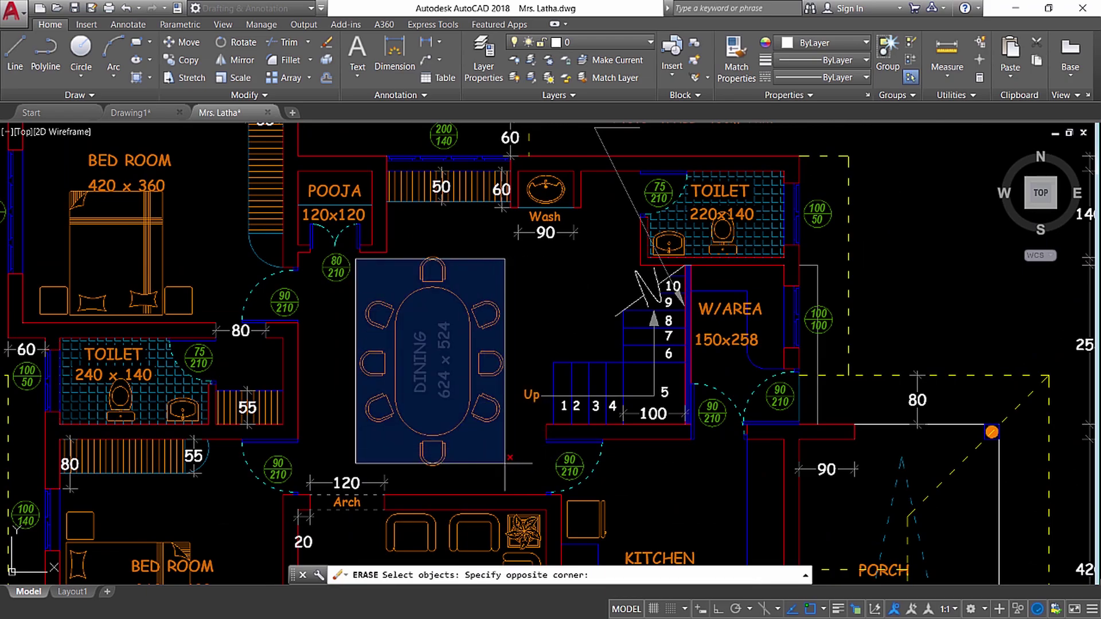
pyautogui.click(534, 492)
pyautogui.press('Return')
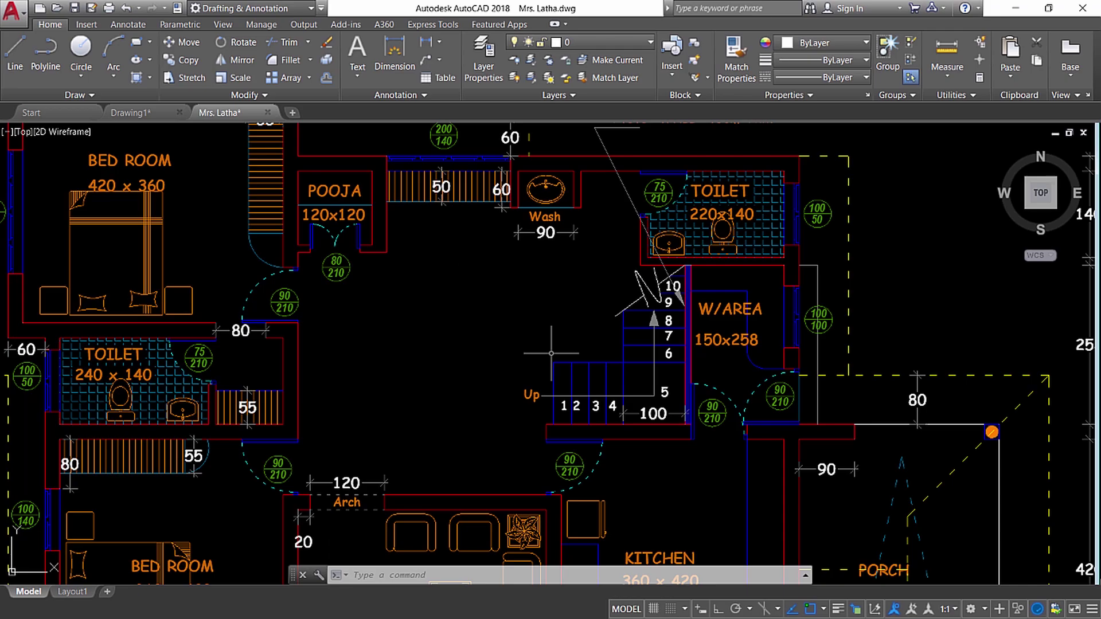
# Restore the erased dining table set with the OOPS command.
pyautogui.click(356, 576)
pyautogui.write('oops')
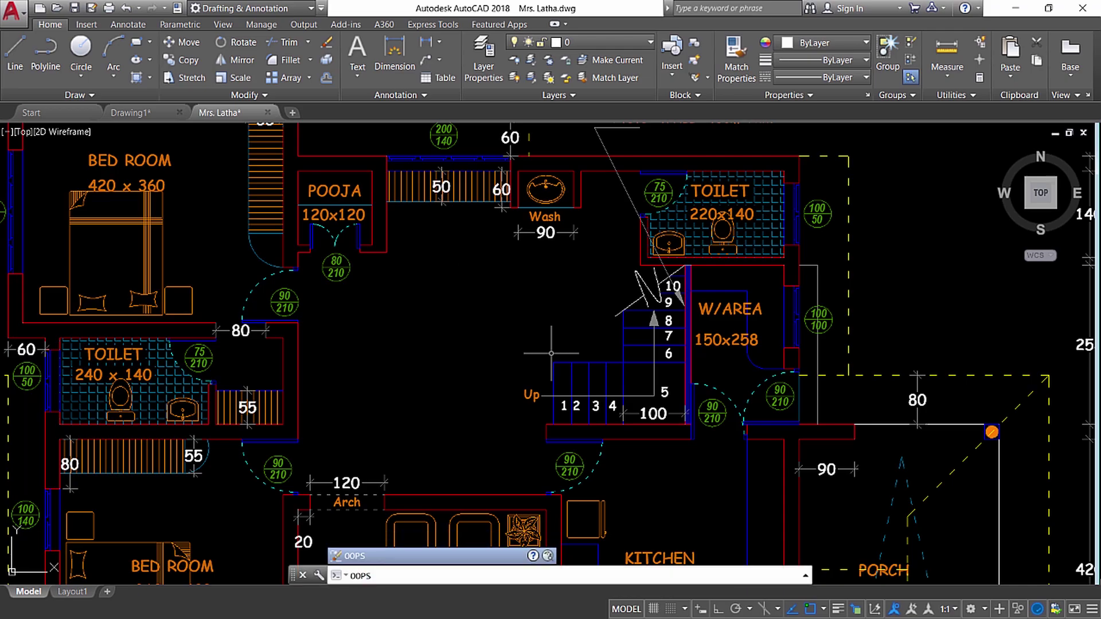
pyautogui.press('Return')
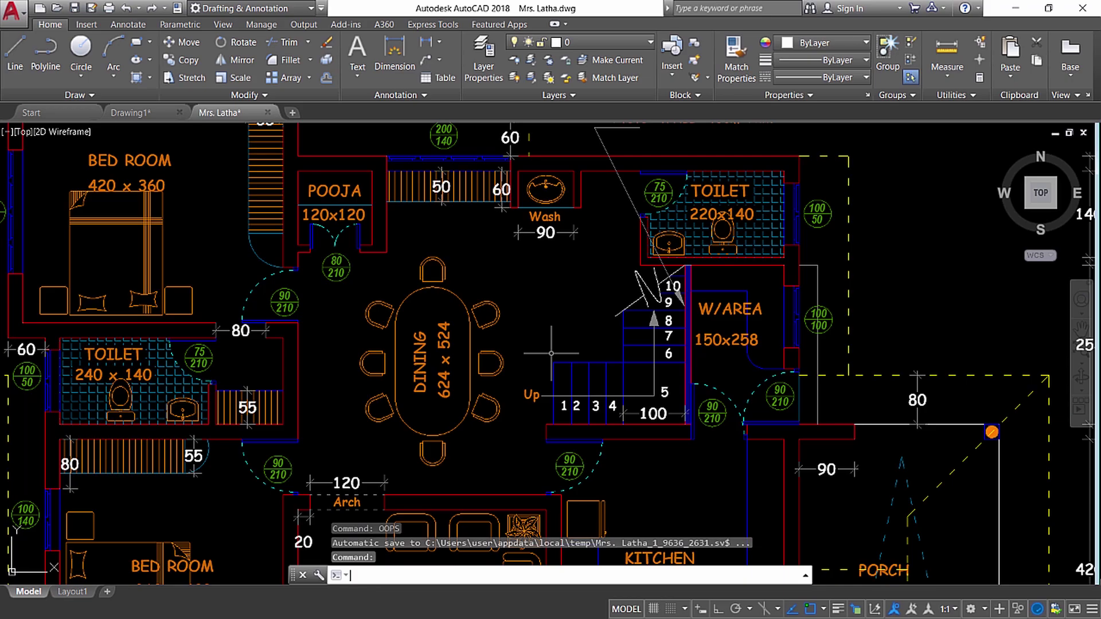
pyautogui.scroll(-5, 525, 361)
pyautogui.scroll(5, 525, 361)
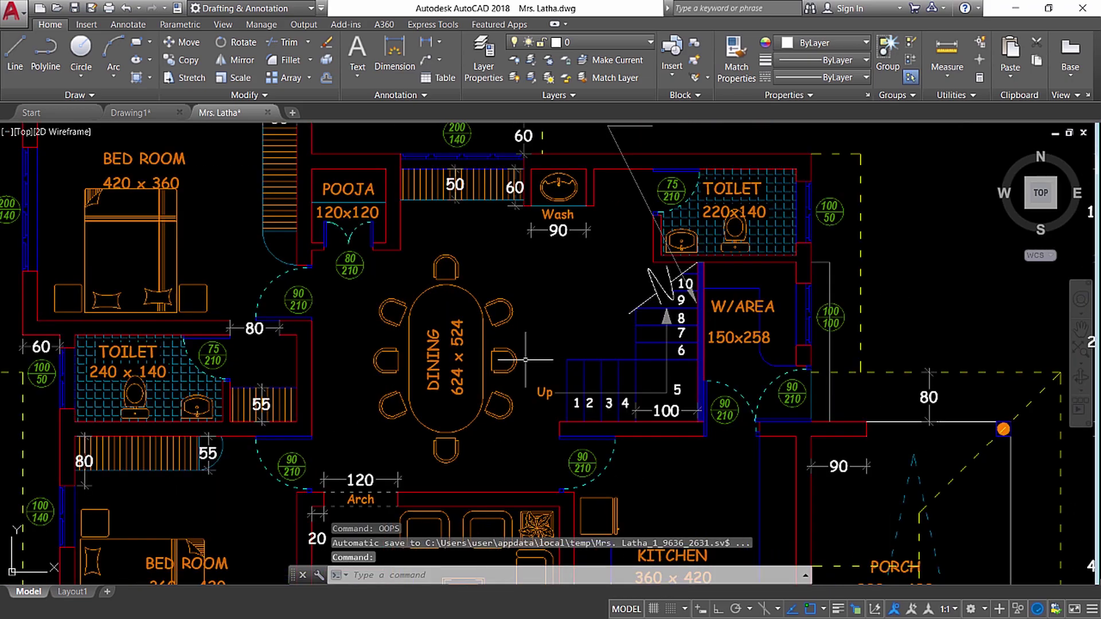
pyautogui.scroll(2, 526, 360)
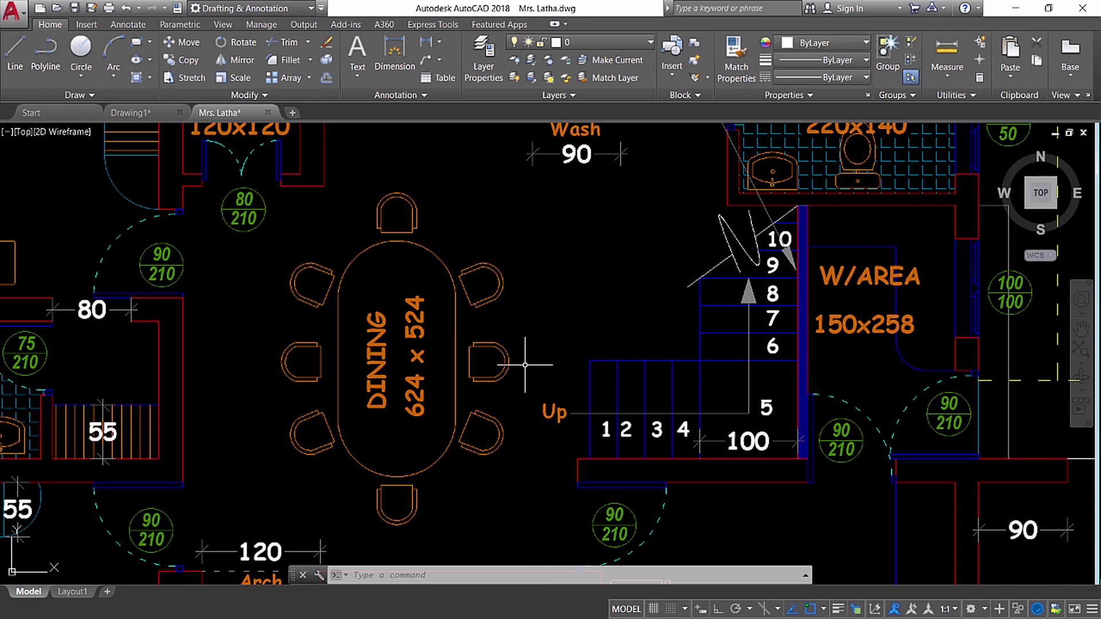
pyautogui.scroll(-5, 523, 365)
pyautogui.scroll(3, 498, 363)
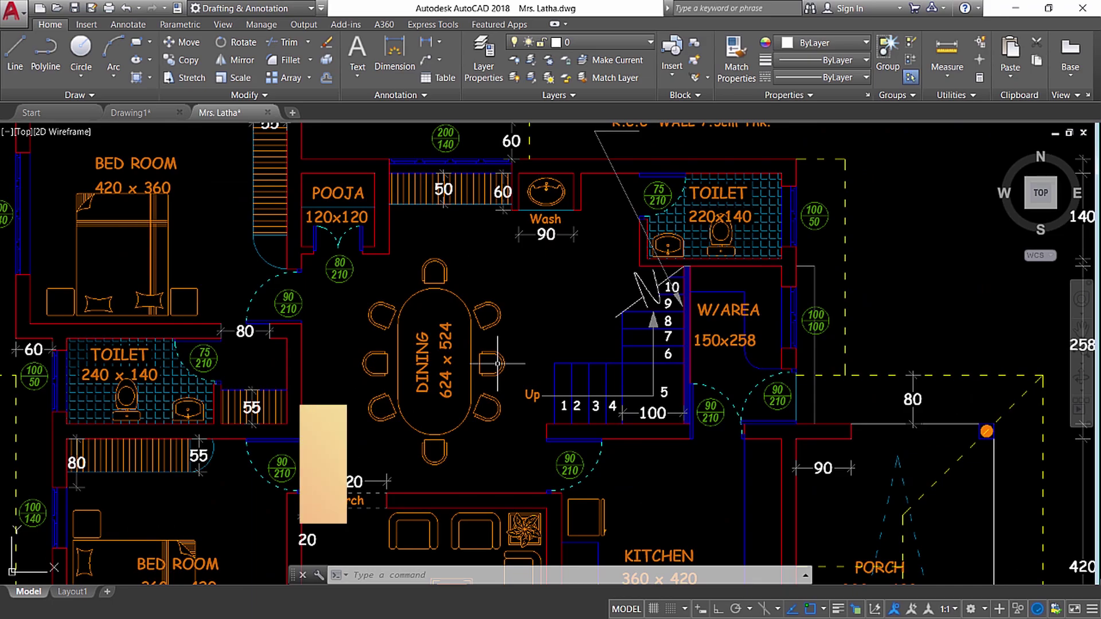
# Start a plot of the floor plan, apply the <Previous plot> page setup and open the plot preview.
pyautogui.scroll(-1, 714, 123)
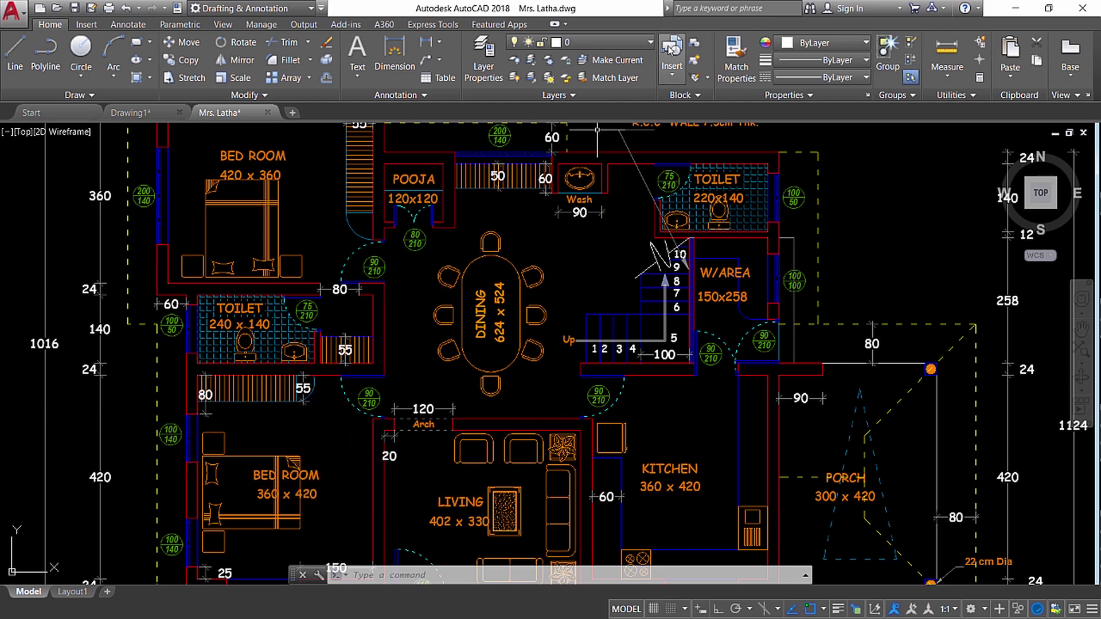
pyautogui.click(608, 42)
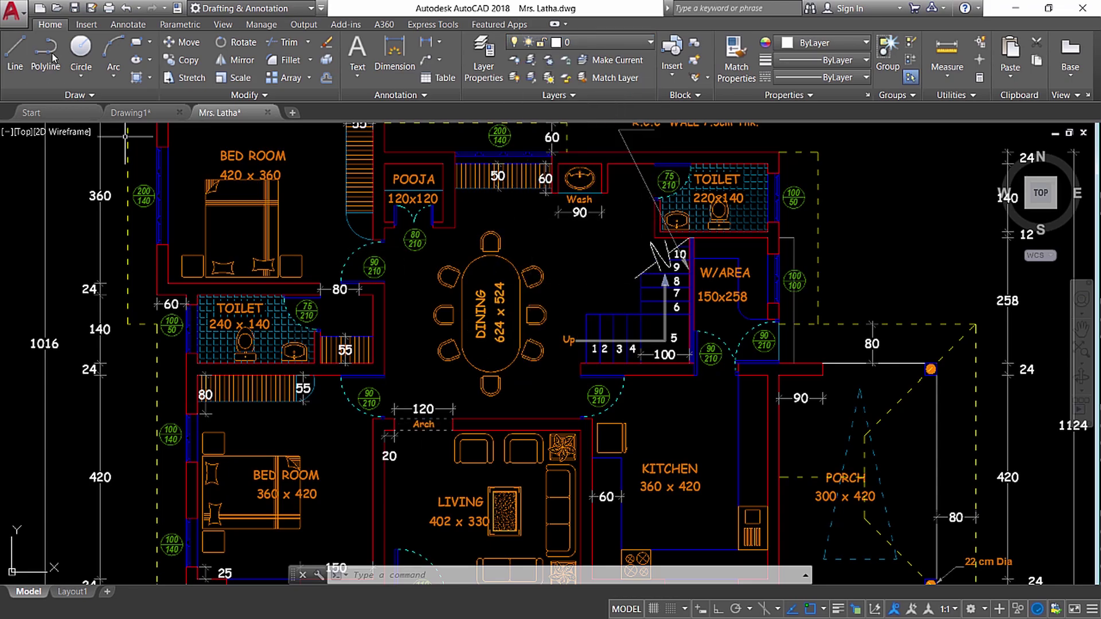
pyautogui.click(21, 17)
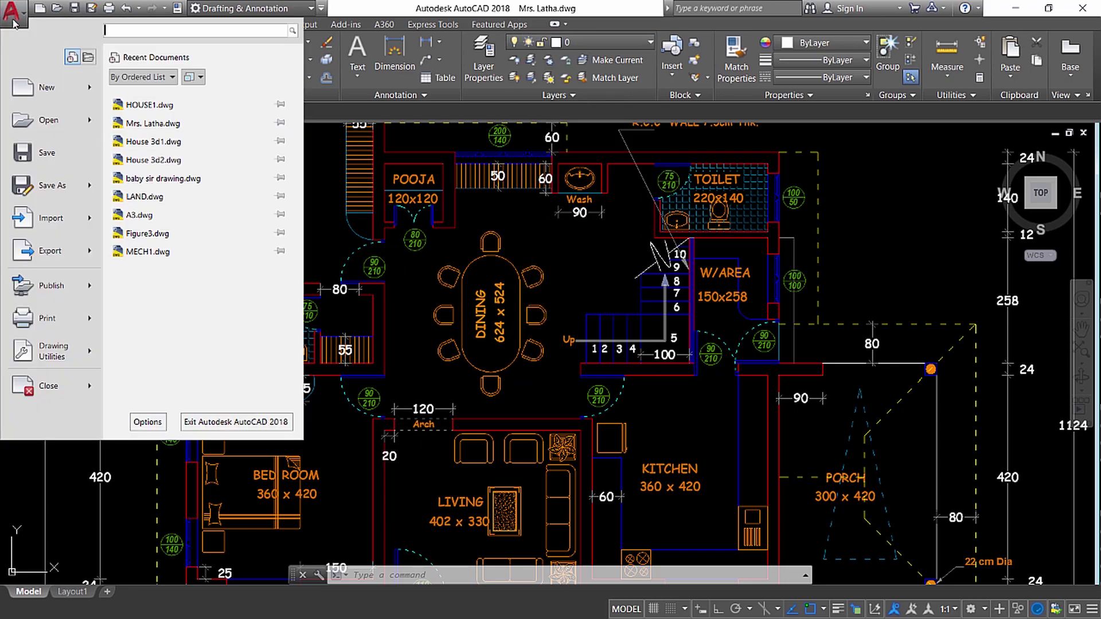
pyautogui.click(44, 319)
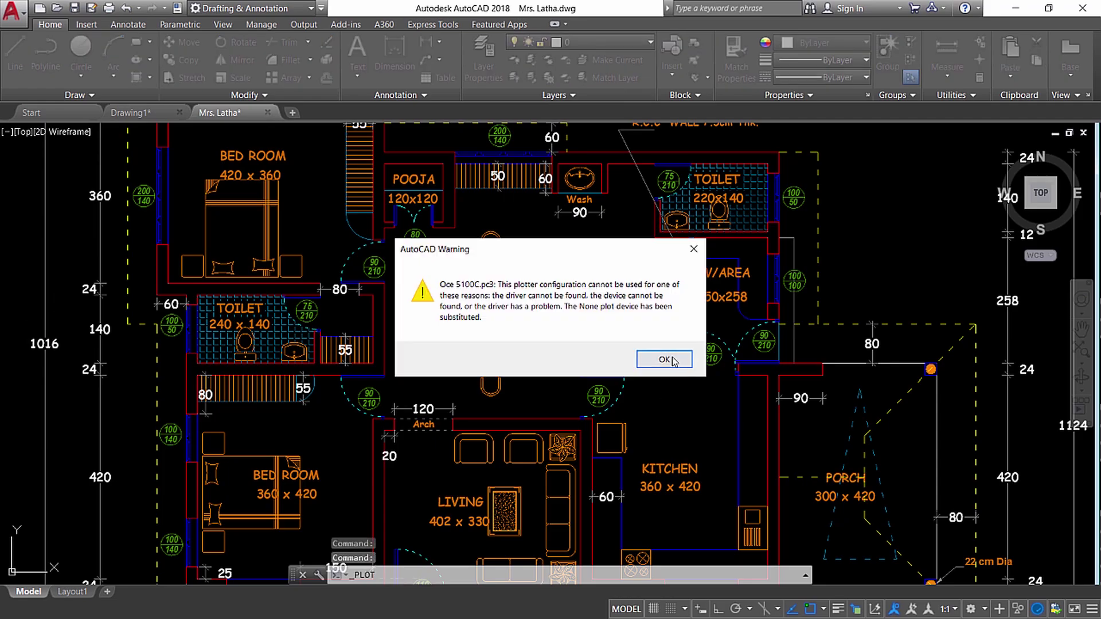
pyautogui.click(663, 359)
pyautogui.click(405, 172)
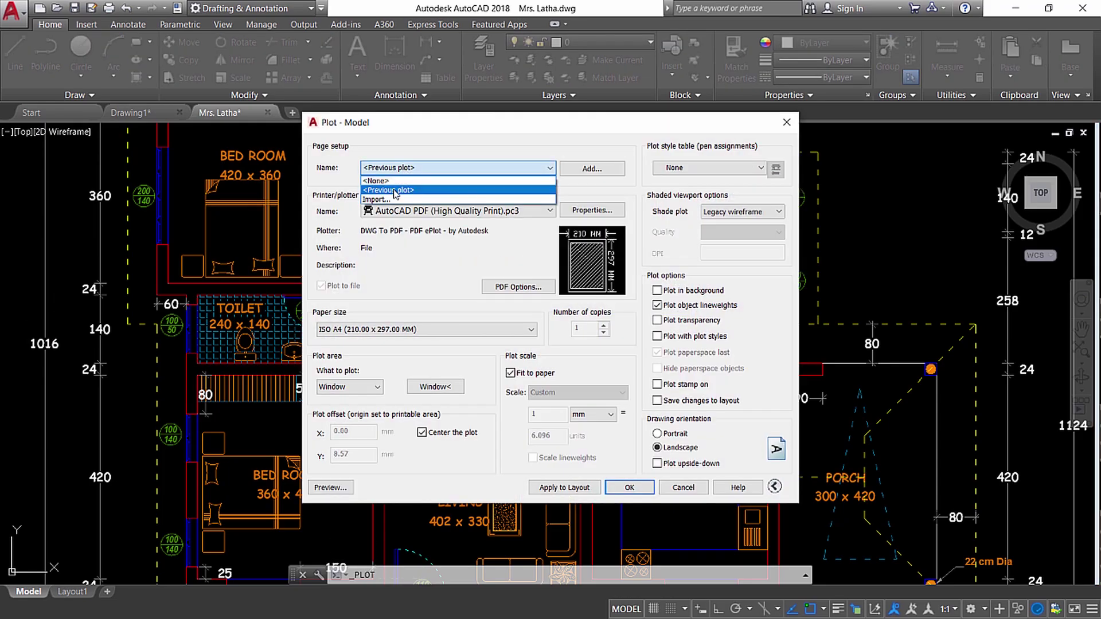
pyautogui.click(395, 191)
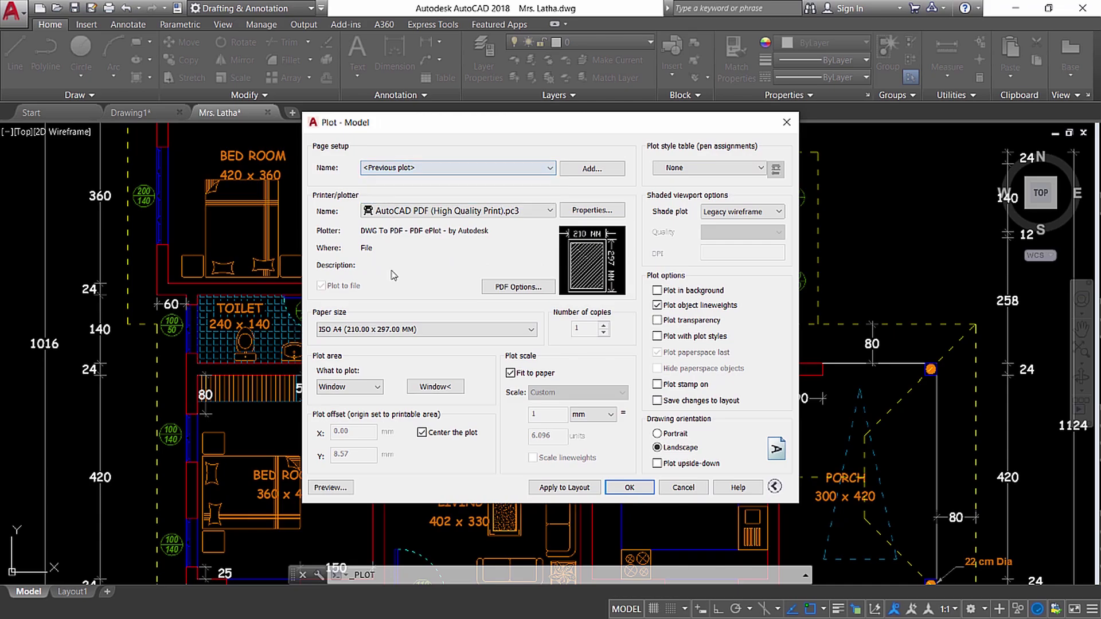
pyautogui.click(336, 488)
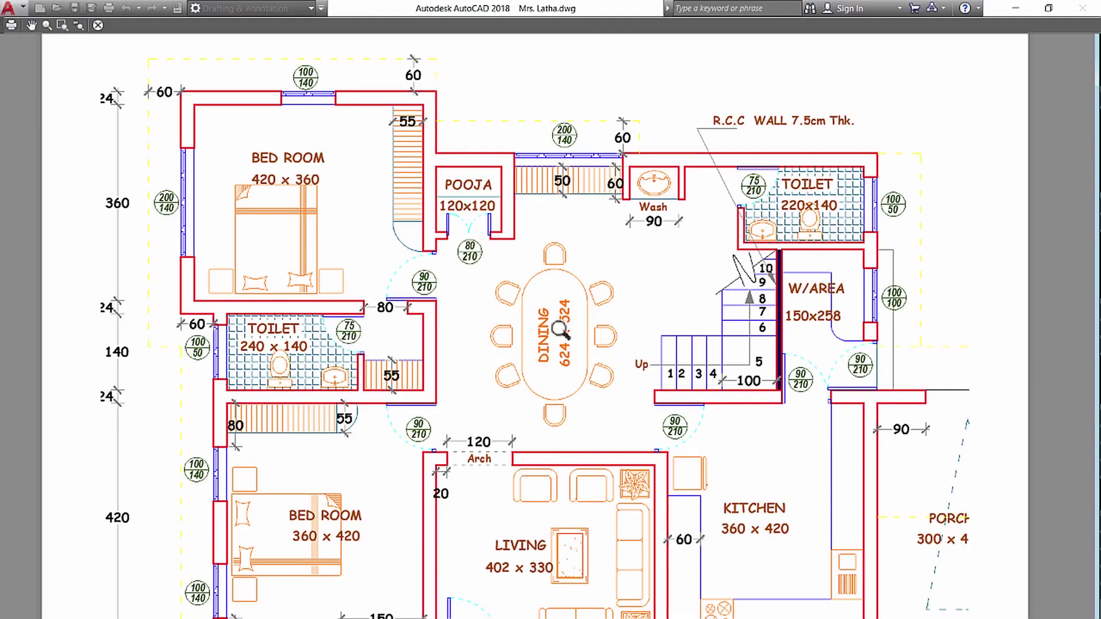
# Examine the dining table set in the plot preview, exit the preview and cancel the plot.
pyautogui.scroll(3, 561, 330)
pyautogui.scroll(-5, 560, 327)
pyautogui.scroll(4, 523, 340)
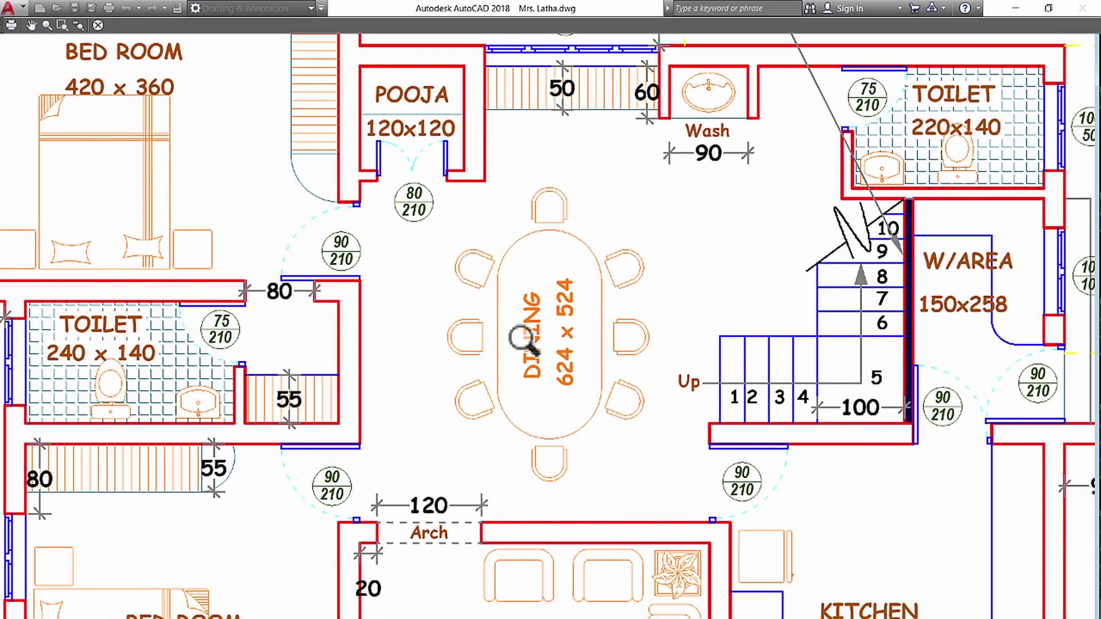
pyautogui.rightClick(494, 239)
pyautogui.click(516, 246)
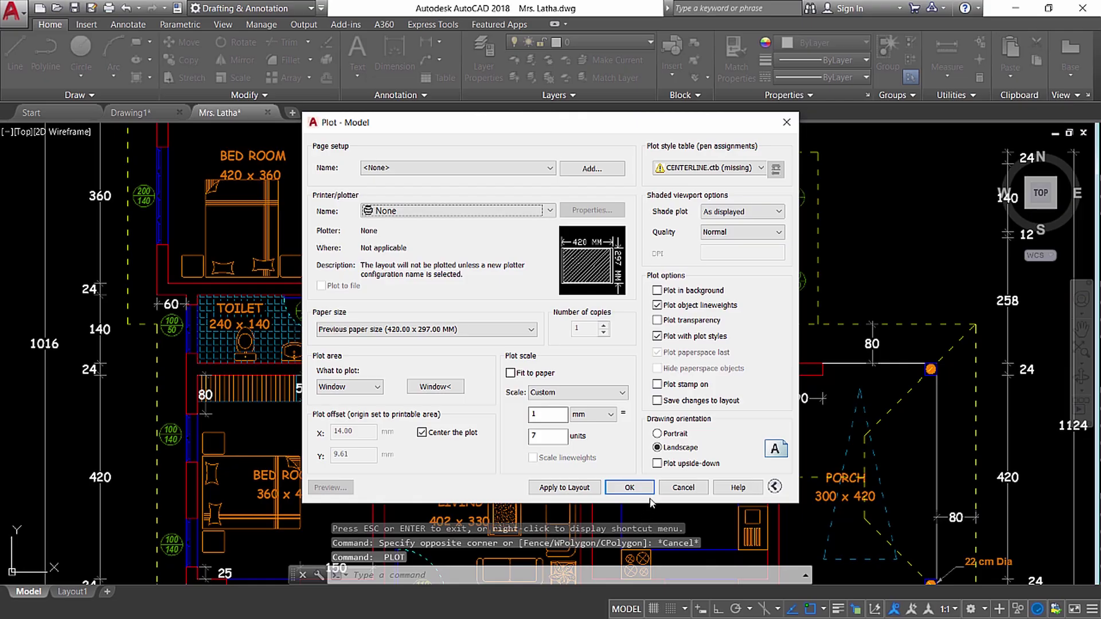
pyautogui.click(684, 488)
# Move the dining table set, including its chairs and the DINING label, to the Defpoints layer.
pyautogui.scroll(3, 537, 323)
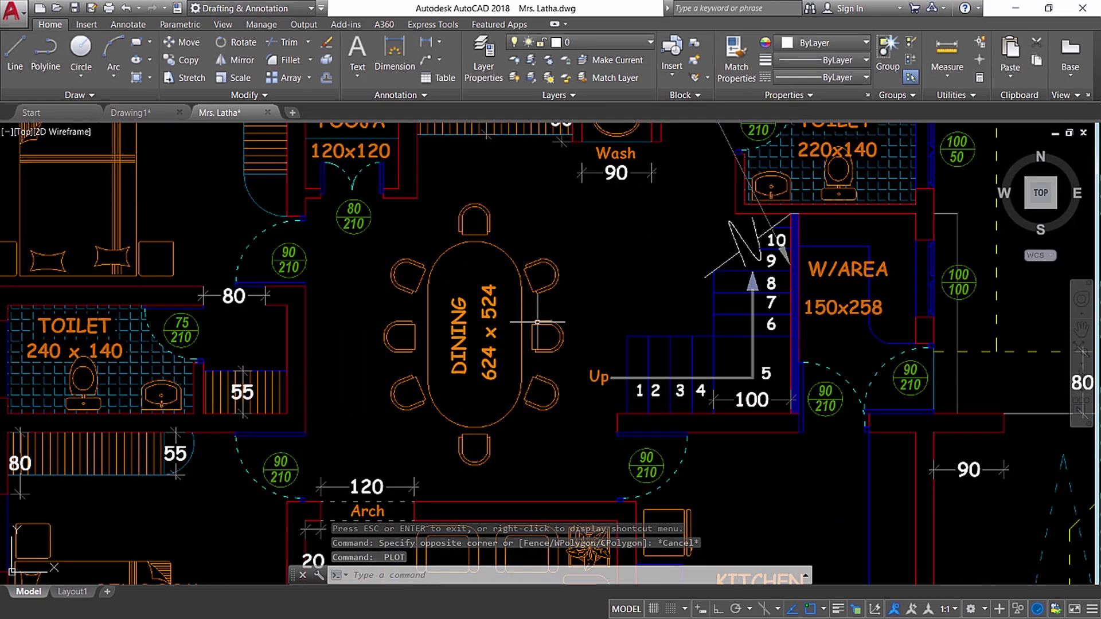
pyautogui.click(582, 202)
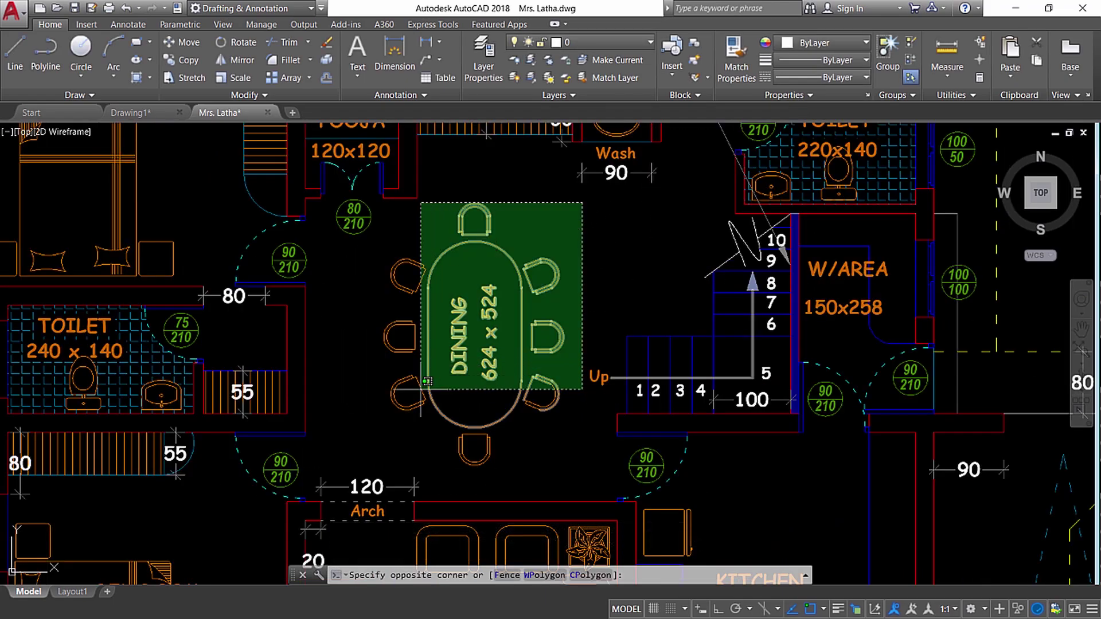
pyautogui.click(390, 462)
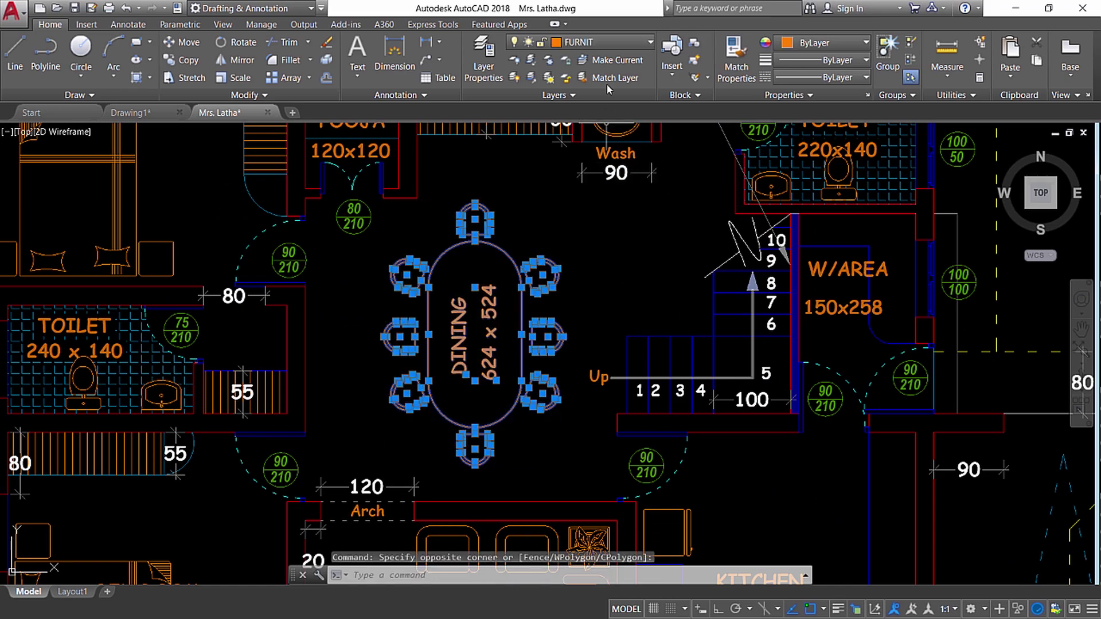
pyautogui.click(606, 43)
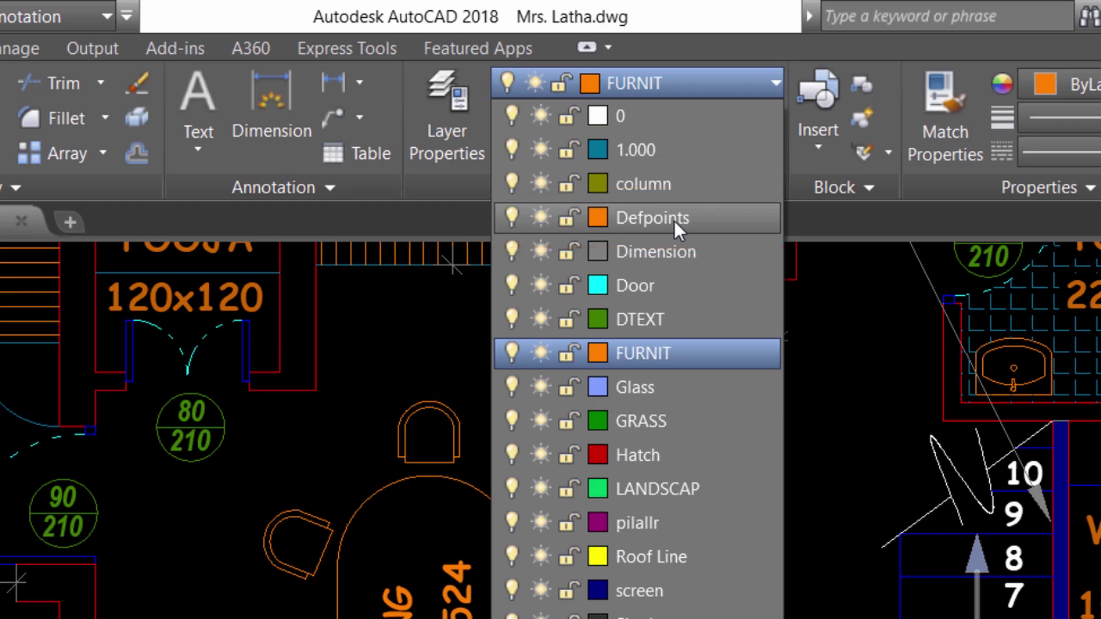
pyautogui.click(675, 222)
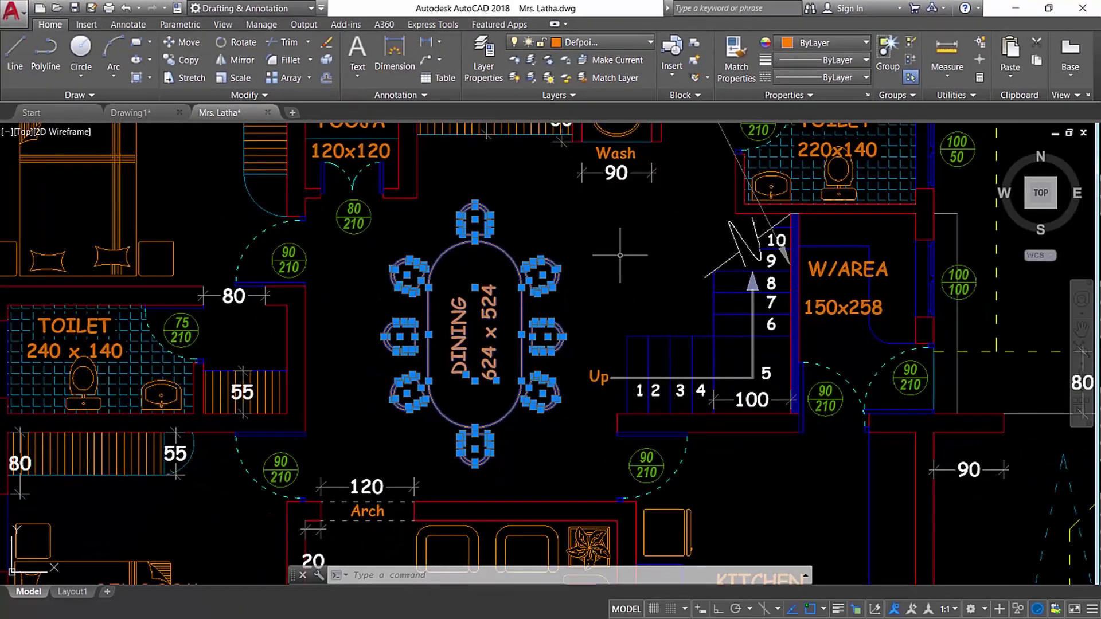
pyautogui.press('Escape')
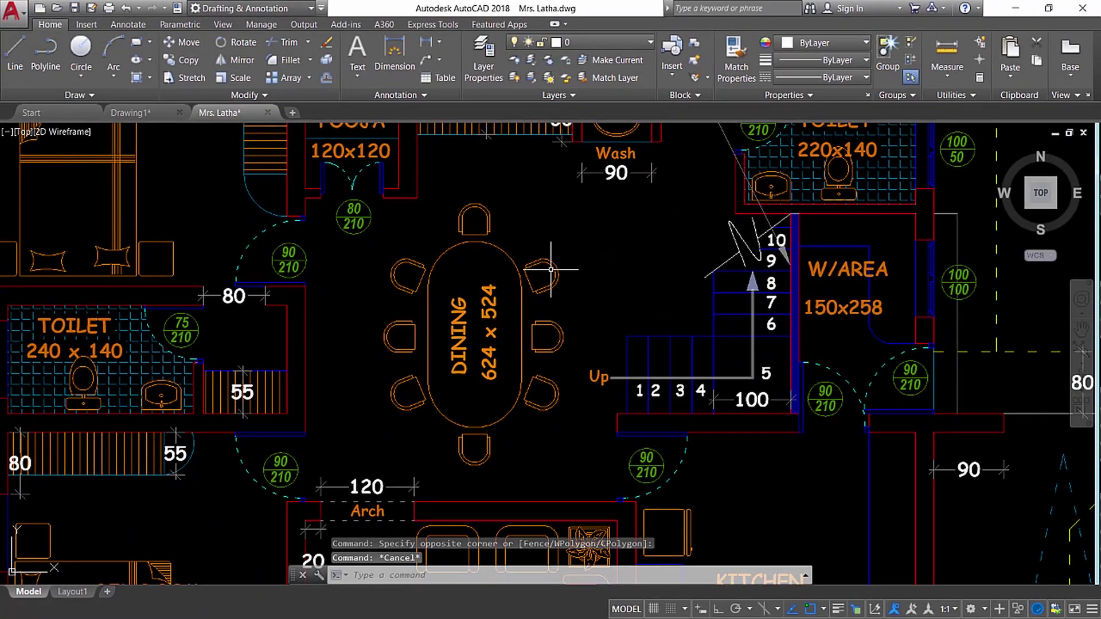
# Preview the plot of the floor plan again using the <Previous plot> page setup.
pyautogui.click(13, 12)
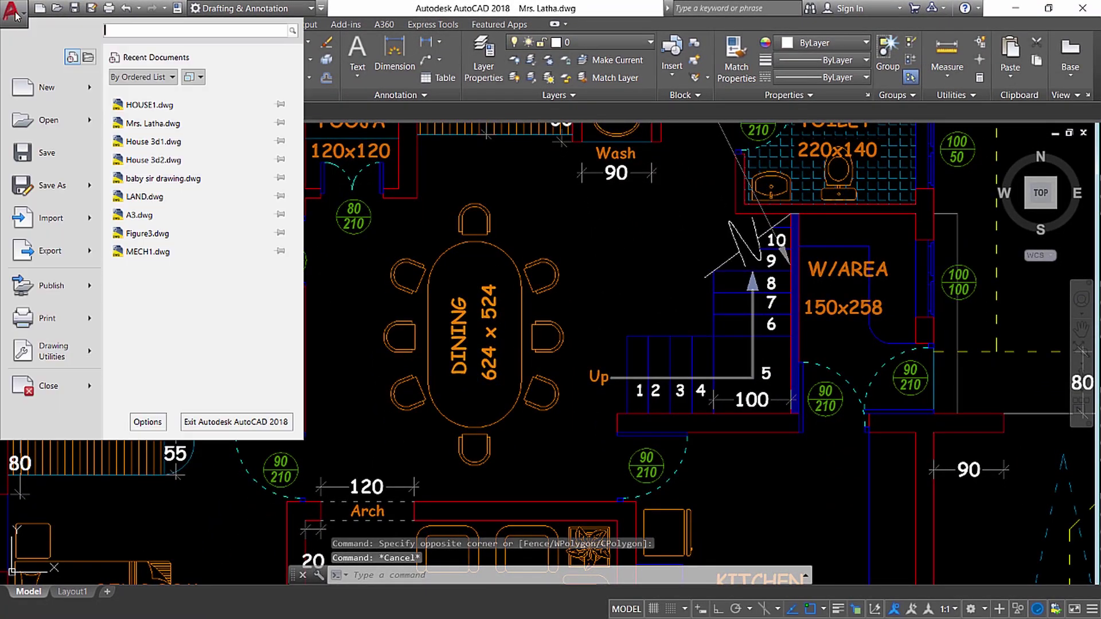
pyautogui.click(65, 312)
pyautogui.click(682, 360)
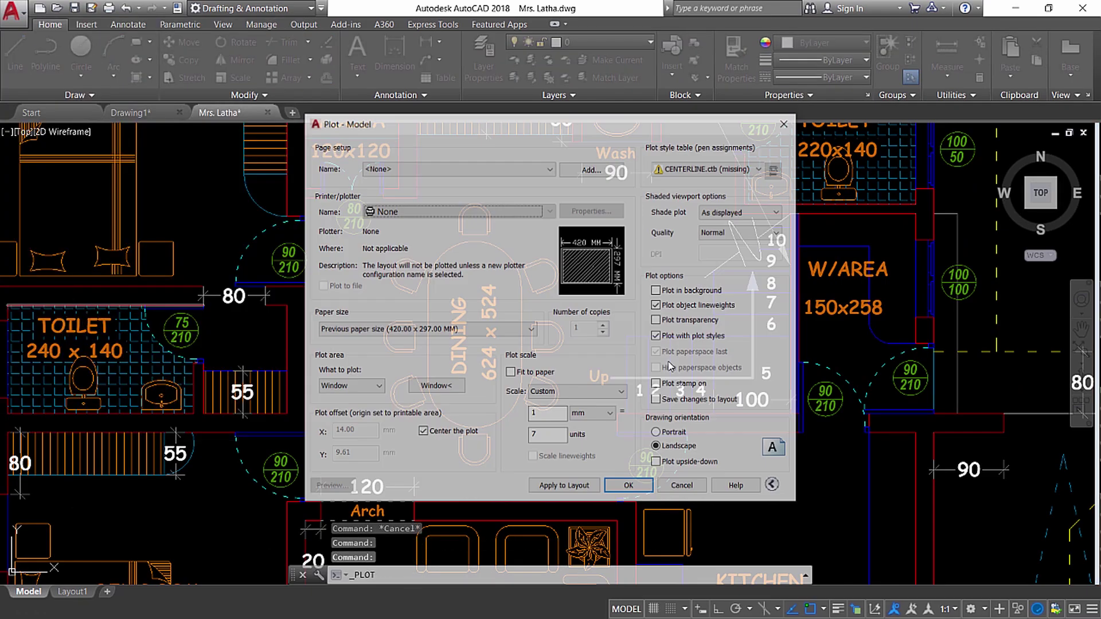
pyautogui.click(425, 167)
pyautogui.click(417, 196)
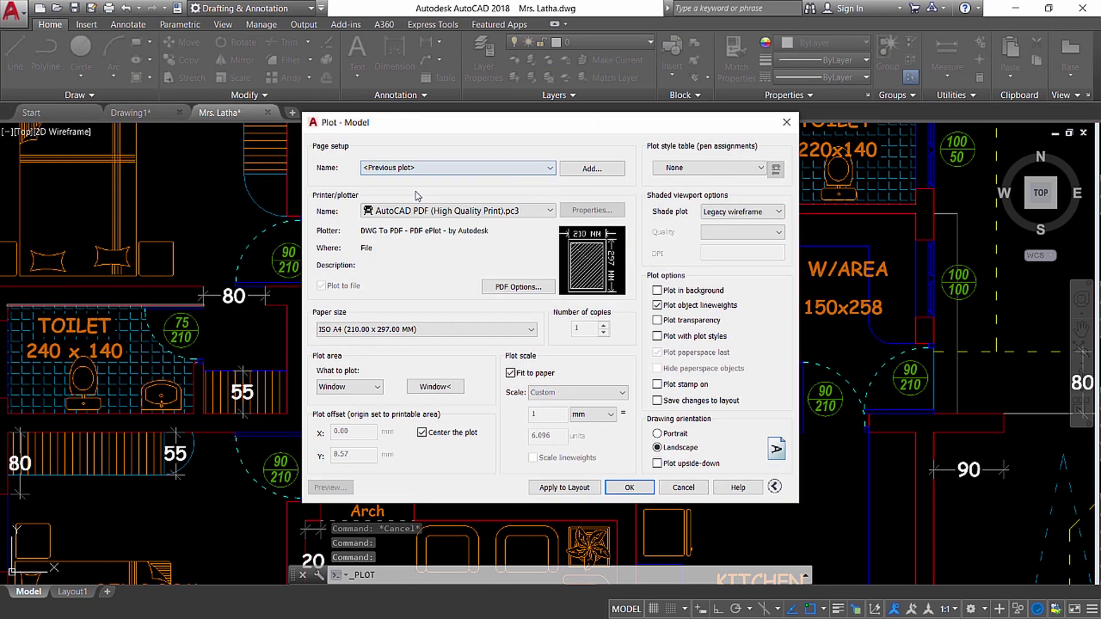
pyautogui.click(339, 488)
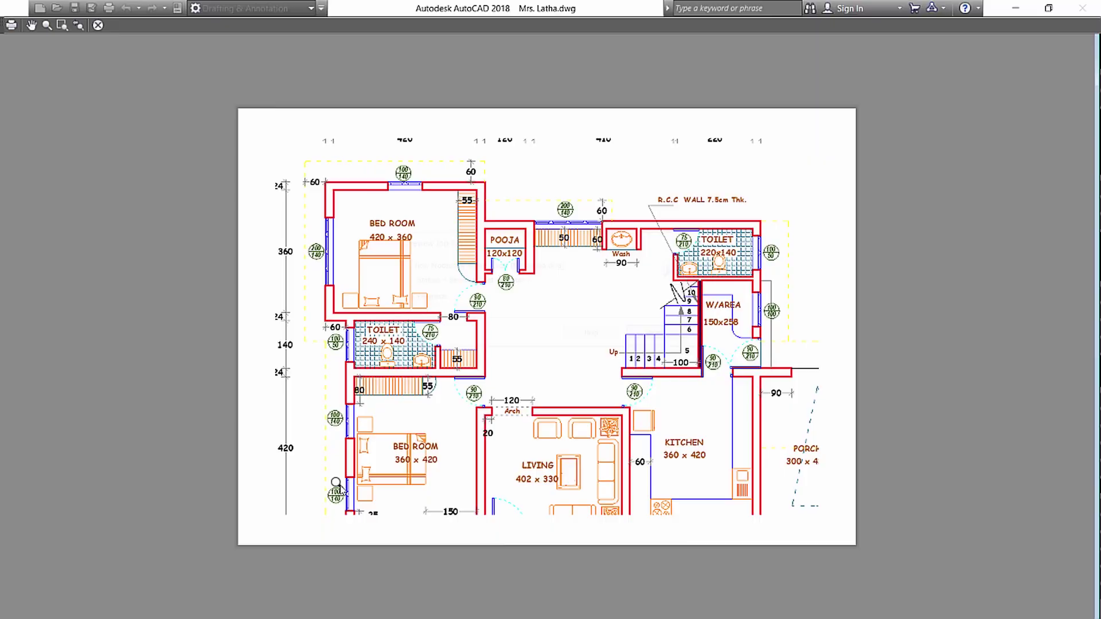
# Examine the dining area in the plot preview and exit the preview.
pyautogui.scroll(2, 615, 364)
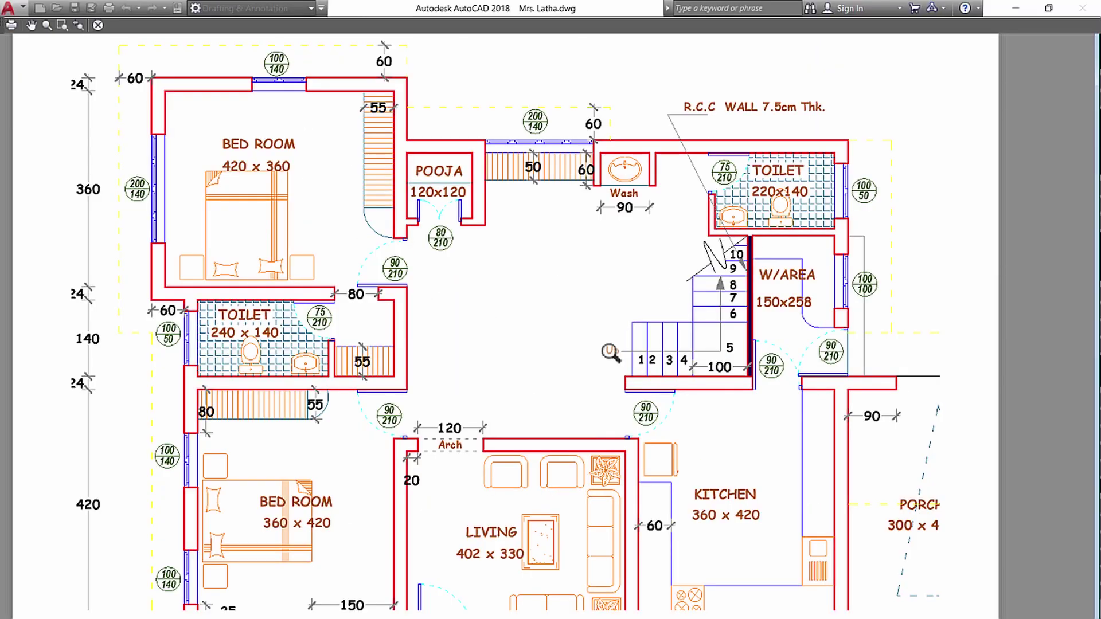
pyautogui.scroll(-4, 551, 344)
pyautogui.scroll(4, 553, 342)
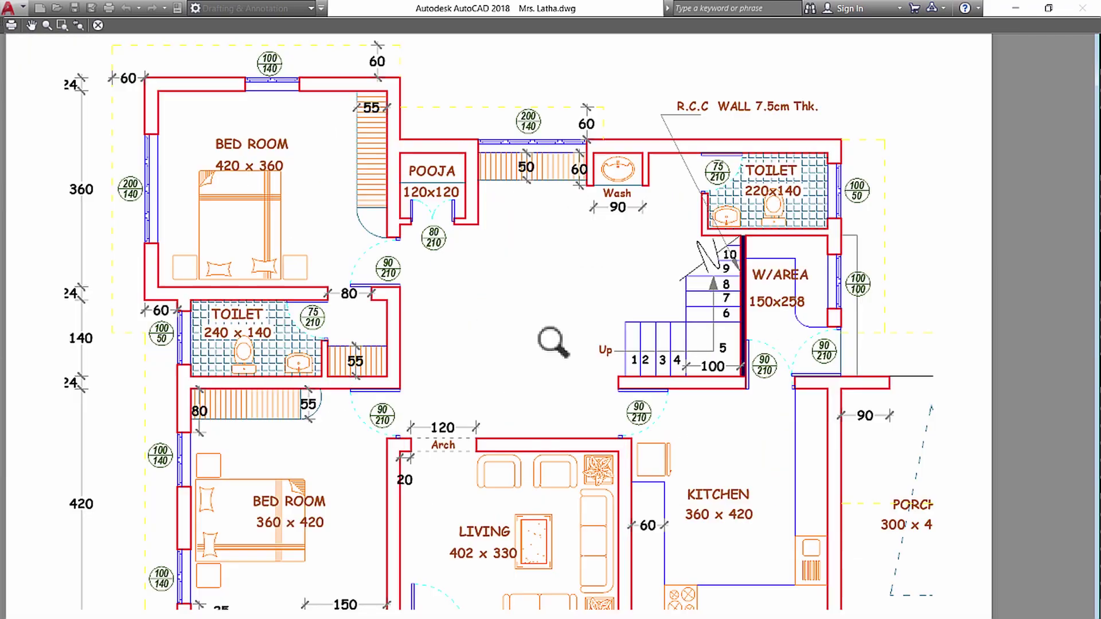
pyautogui.scroll(-2, 555, 346)
pyautogui.scroll(2, 553, 347)
pyautogui.rightClick(541, 235)
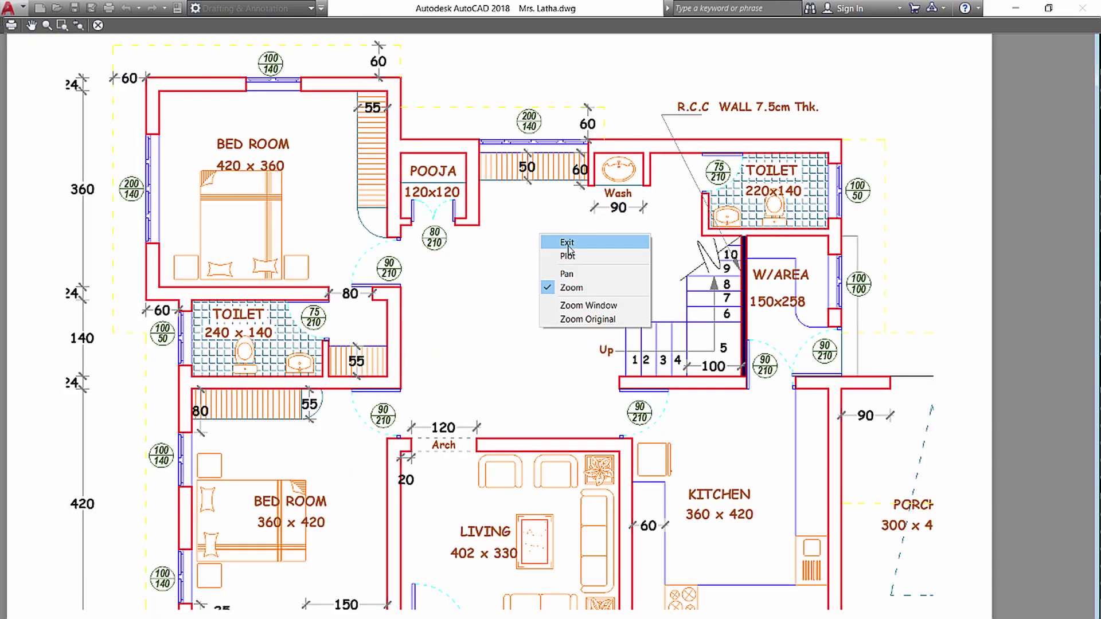
pyautogui.click(571, 246)
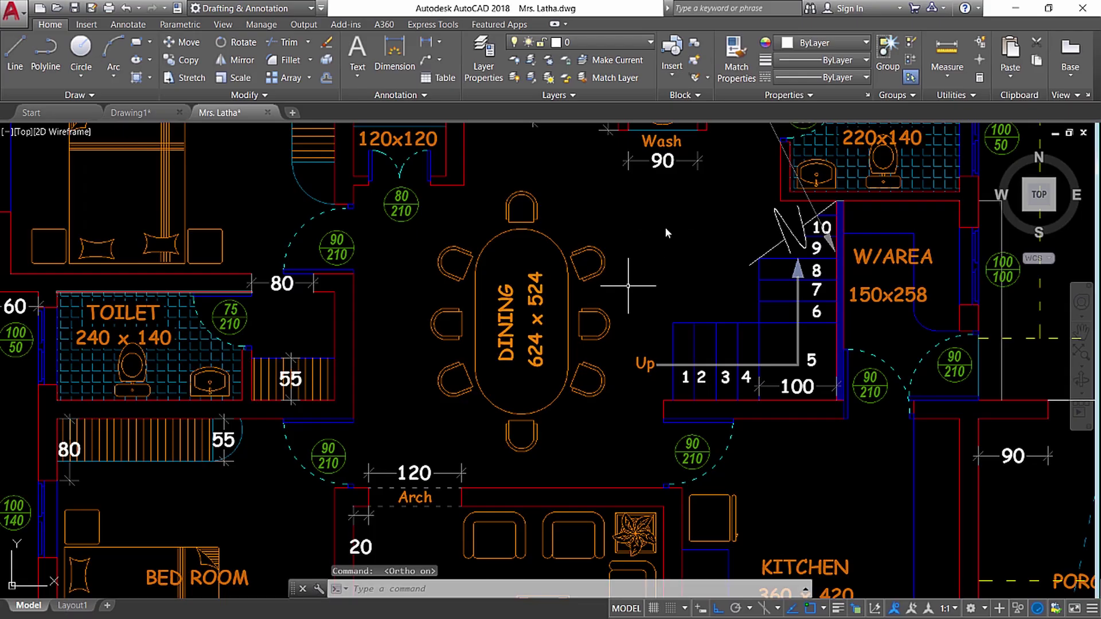
# Undo the dining table set's move to the Defpoints layer and check the layer of the table's outline.
pyautogui.scroll(-5, 665, 225)
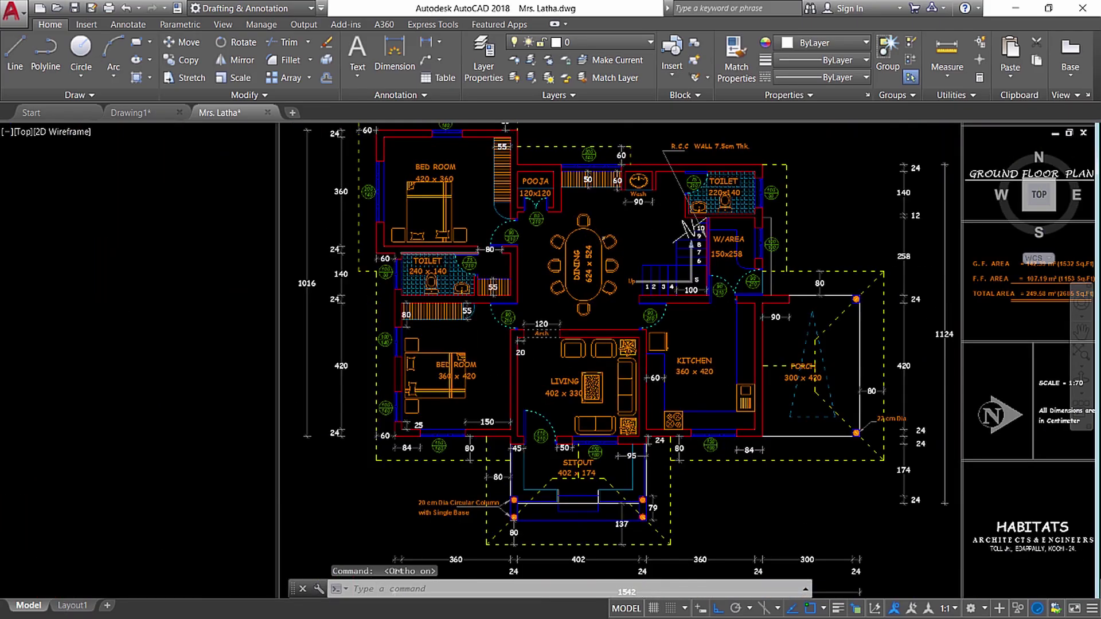
pyautogui.scroll(6, 602, 236)
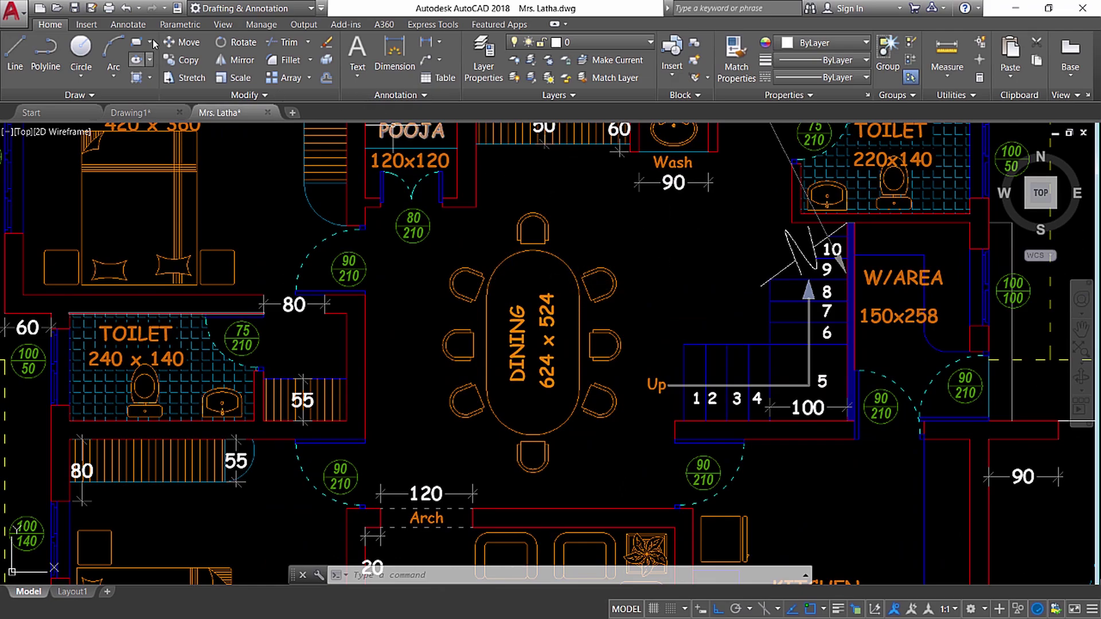
pyautogui.click(126, 7)
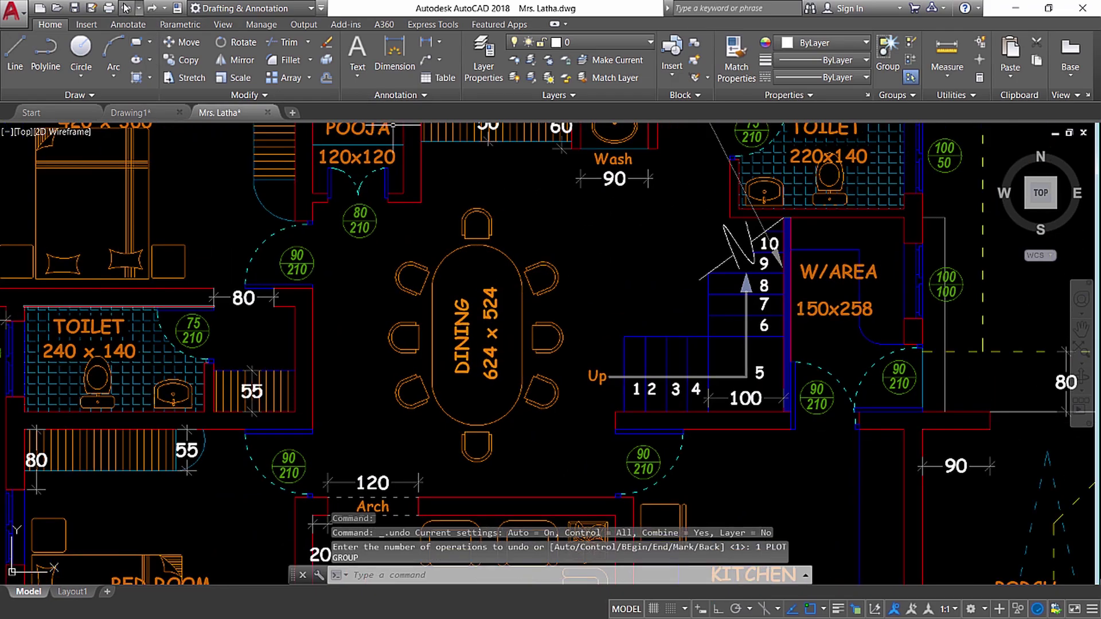
pyautogui.press('Escape')
pyautogui.press('Escape')
pyautogui.click(504, 252)
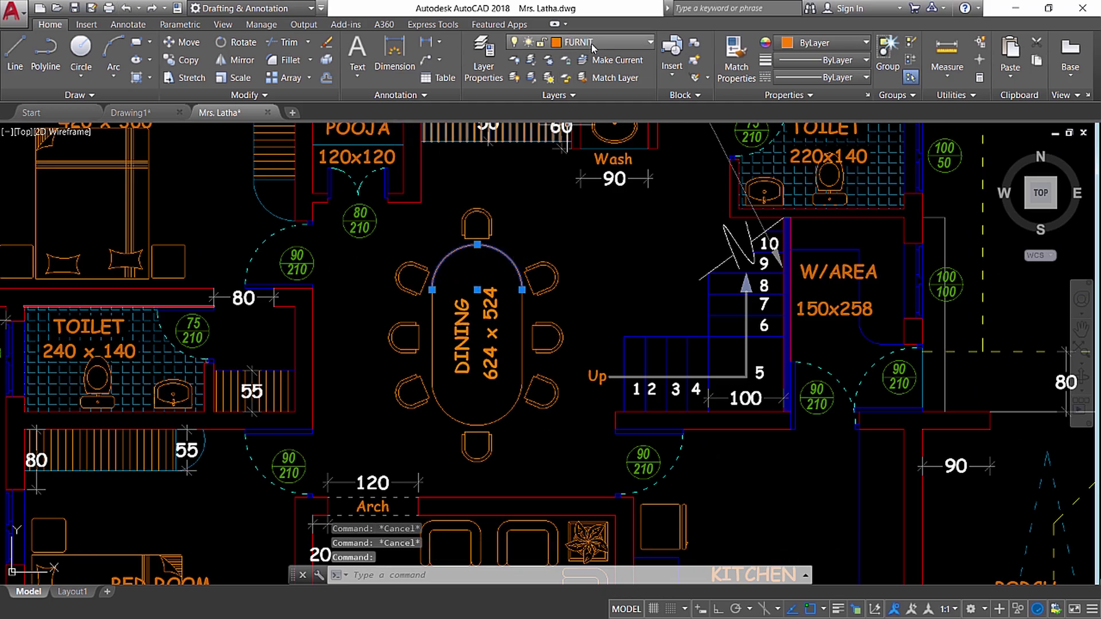
pyautogui.press('Escape')
# Turn off the FURNIT layer to hide all the furniture in the floor plan.
pyautogui.scroll(-5, 553, 259)
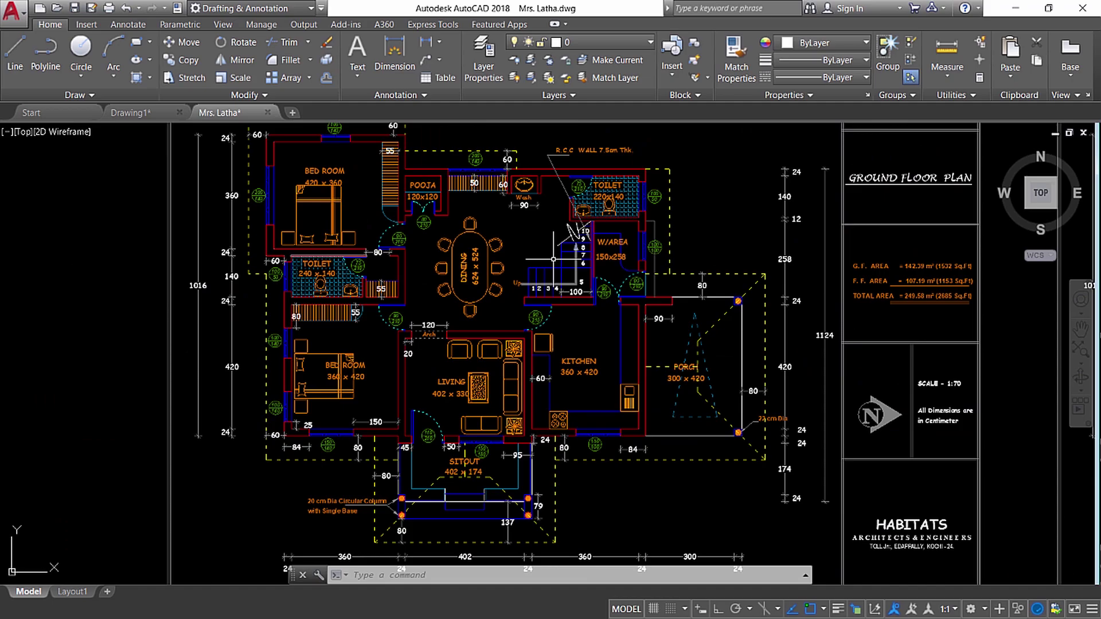
pyautogui.click(597, 42)
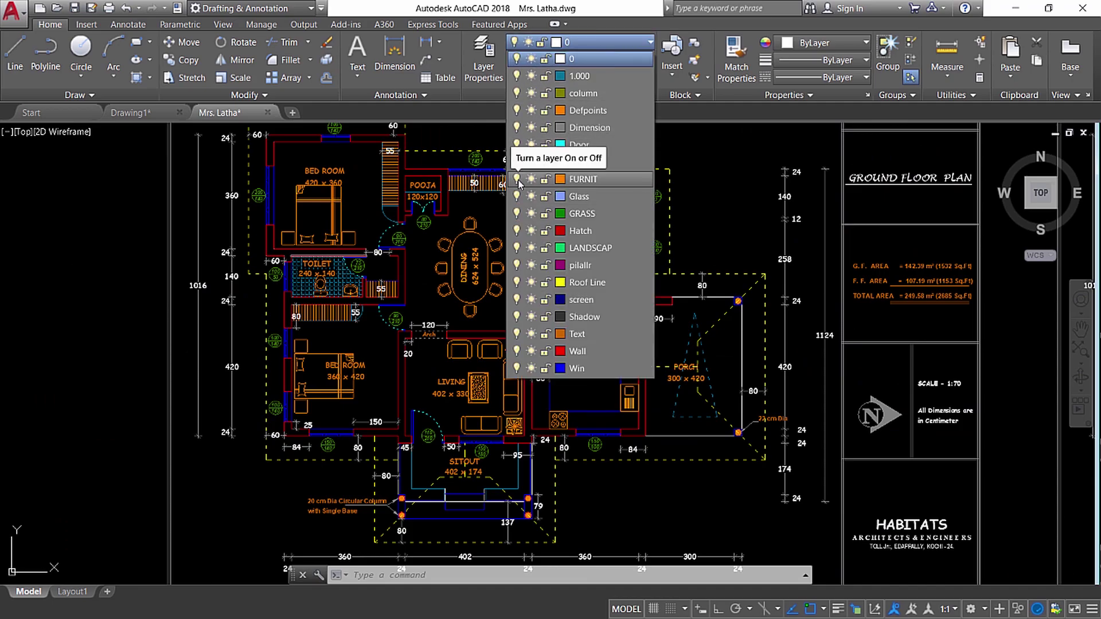
pyautogui.click(519, 182)
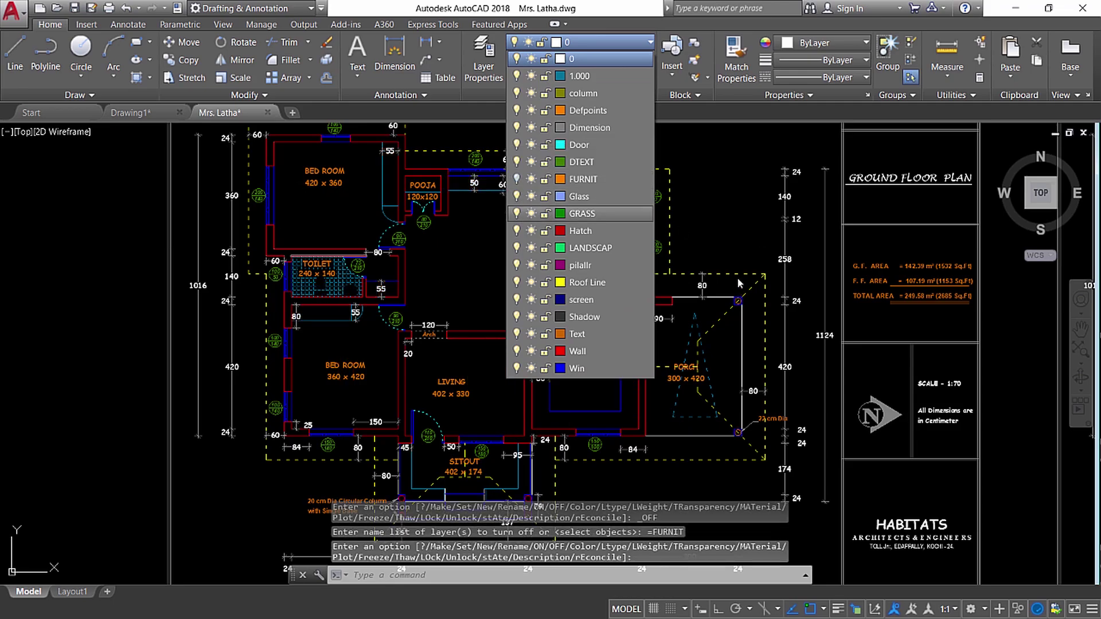
pyautogui.scroll(-2, 532, 262)
pyautogui.scroll(2, 533, 262)
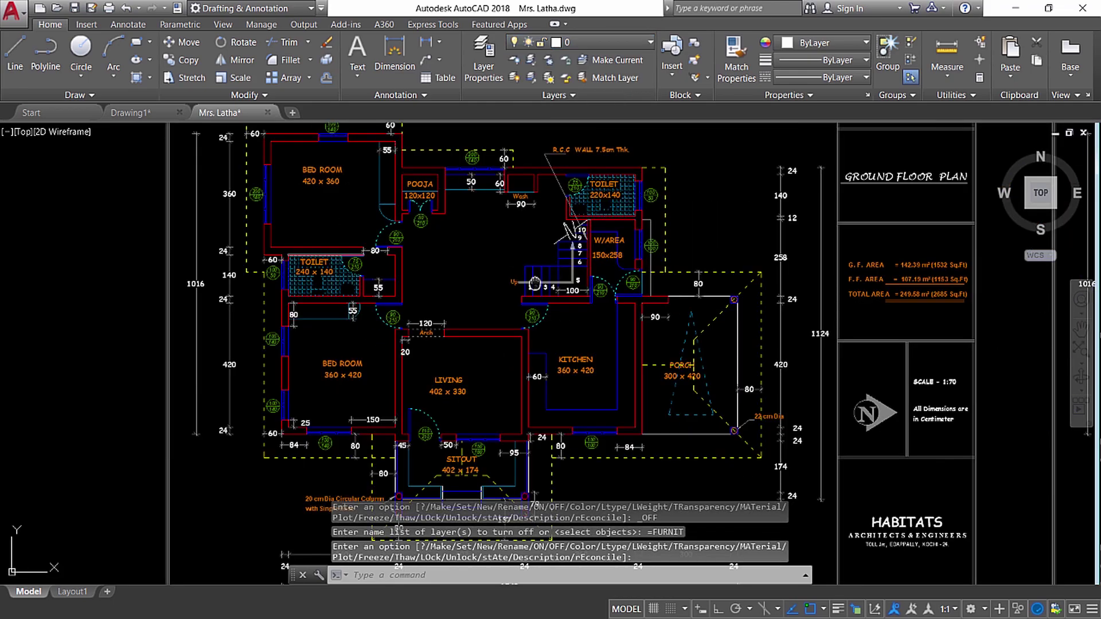
pyautogui.moveTo(534, 284); pyautogui.dragTo(528, 314, button='middle')
# Preview a plot of the floor plan with the <Previous plot> page setup to check how the furniture layer plots.
pyautogui.click(6, 16)
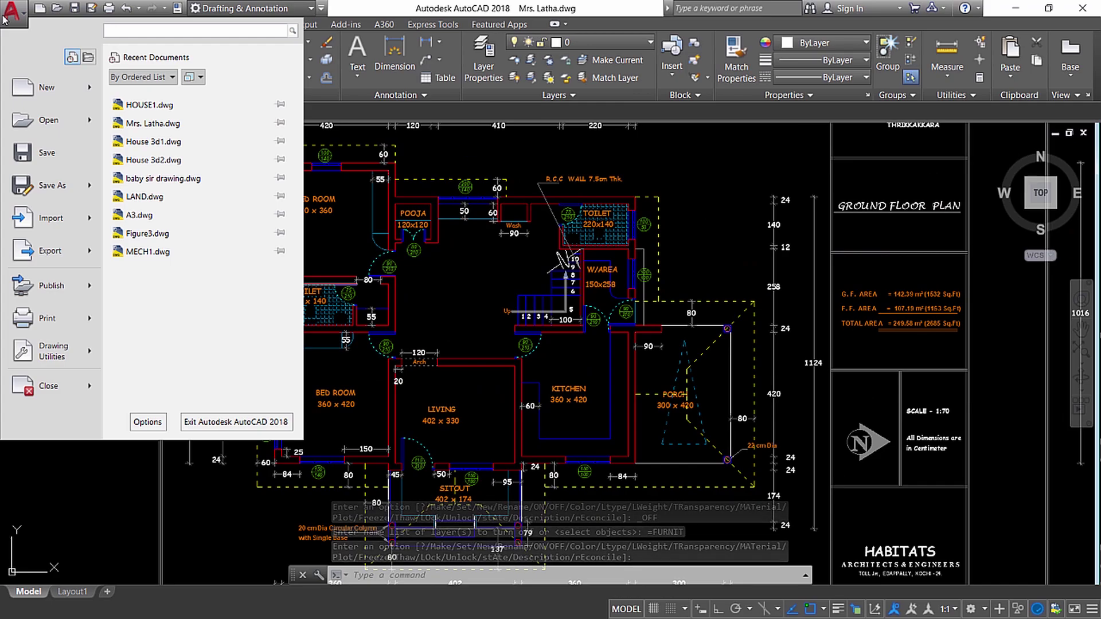
pyautogui.click(40, 319)
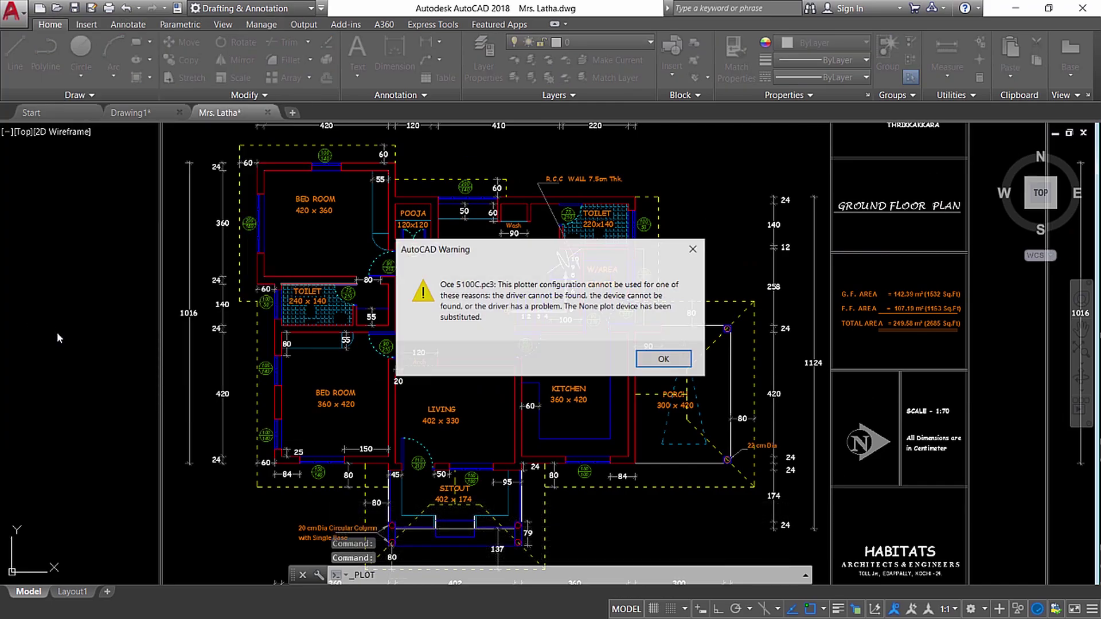
pyautogui.click(654, 360)
pyautogui.click(427, 168)
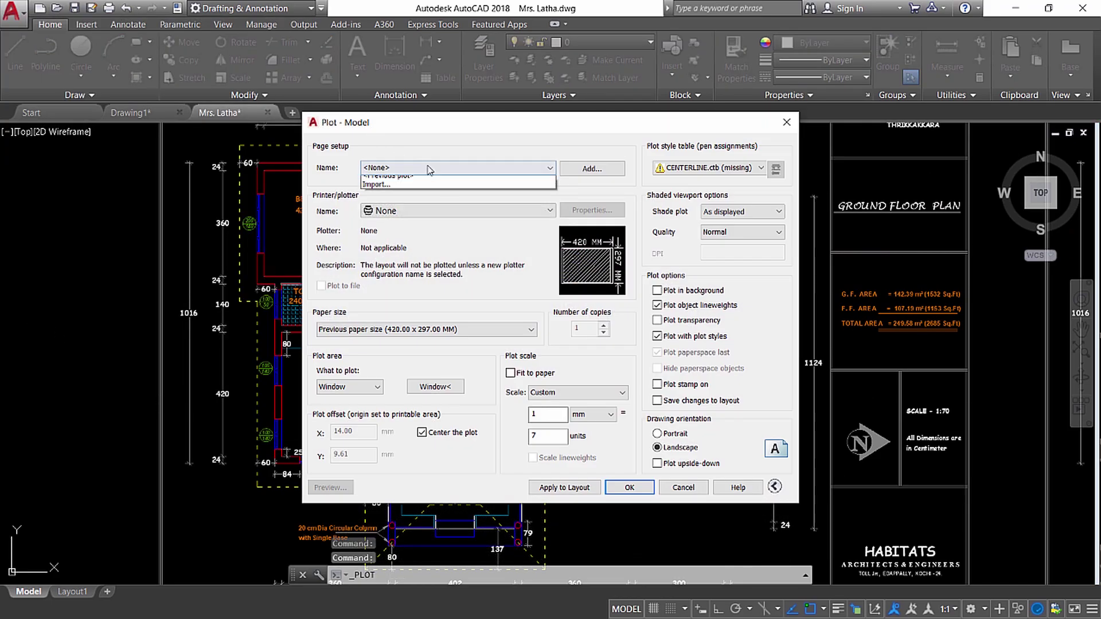
pyautogui.click(390, 175)
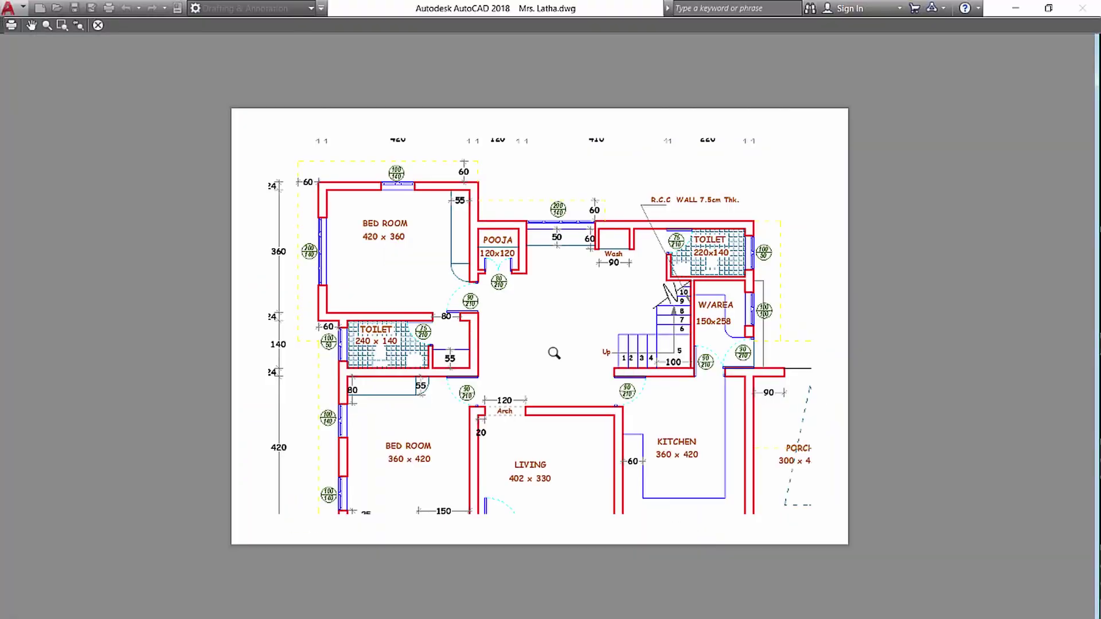
pyautogui.scroll(2, 554, 352)
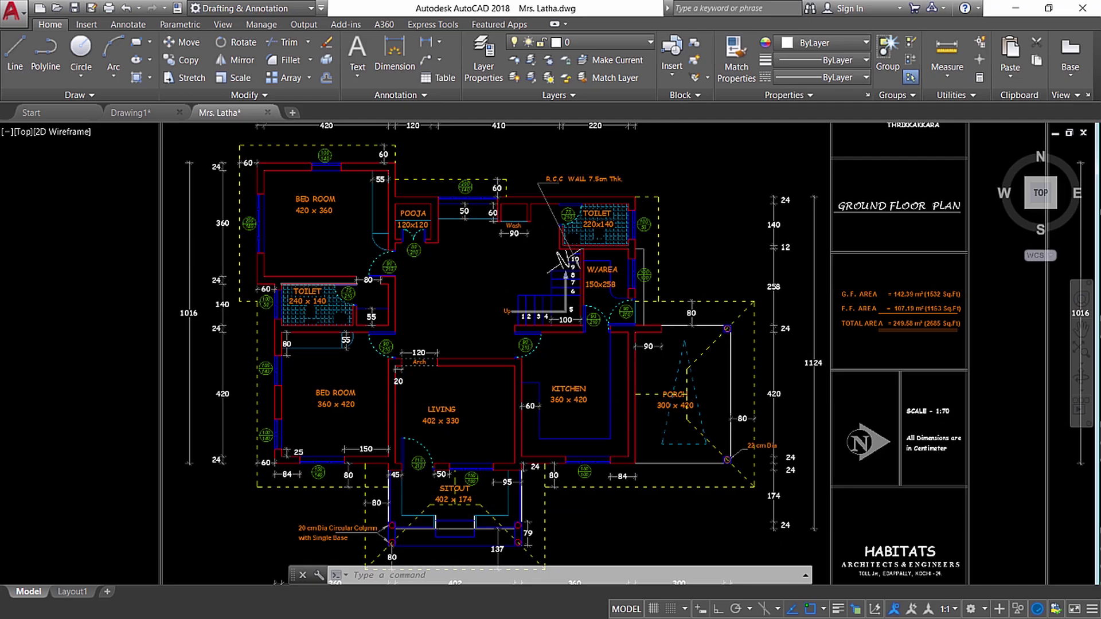
# Open the drawing's list of layers.
pyautogui.scroll(-2, 608, 370)
pyautogui.scroll(4, 574, 355)
pyautogui.scroll(-2, 558, 358)
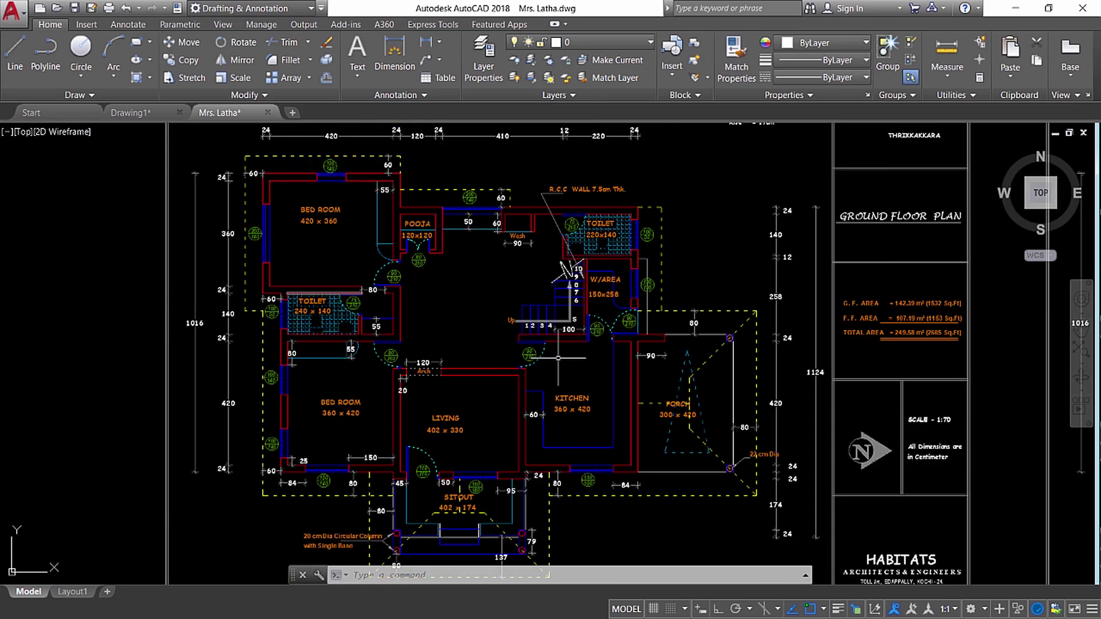
pyautogui.scroll(2, 559, 357)
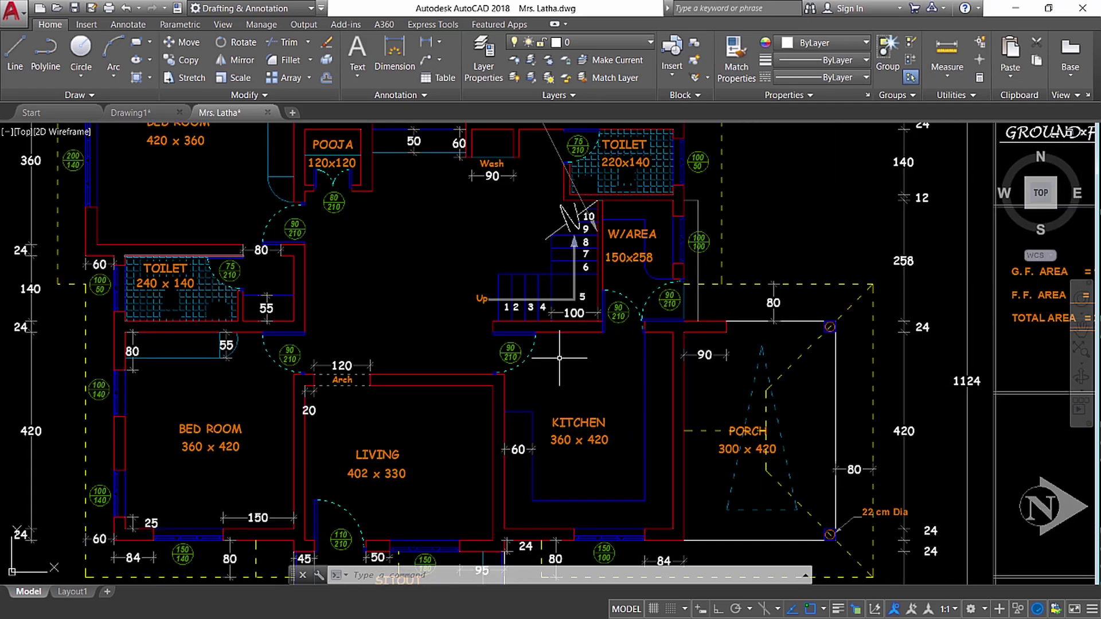
pyautogui.click(613, 43)
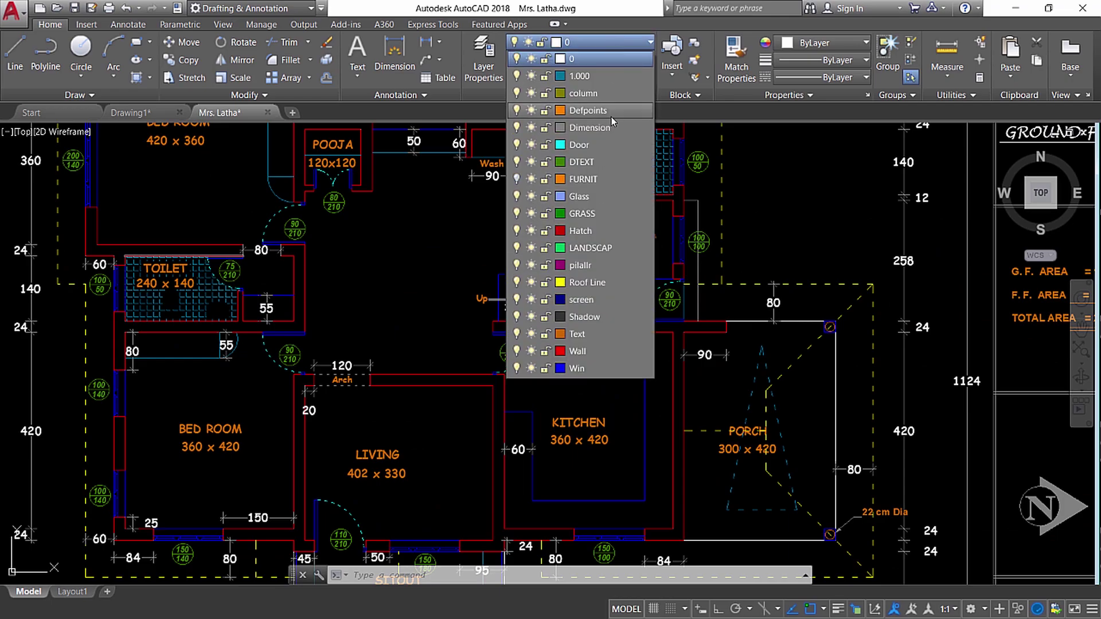